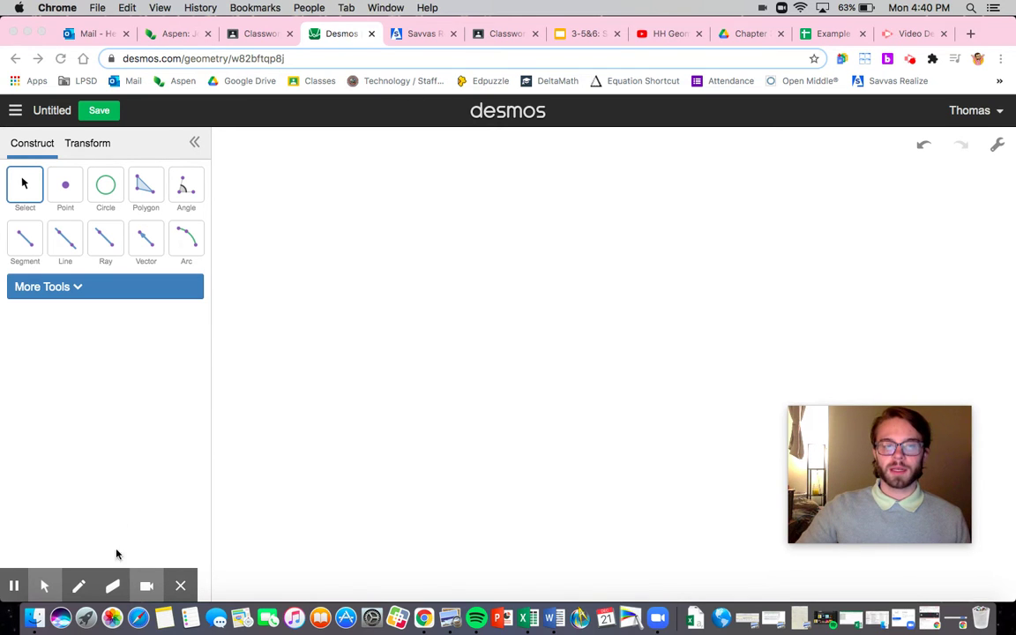
Handwrite the Fibonacci numbers 1, 1, 2 on the canvas in freehand annotation ink
{"action": "left_click", "coordinate": [82, 523]}
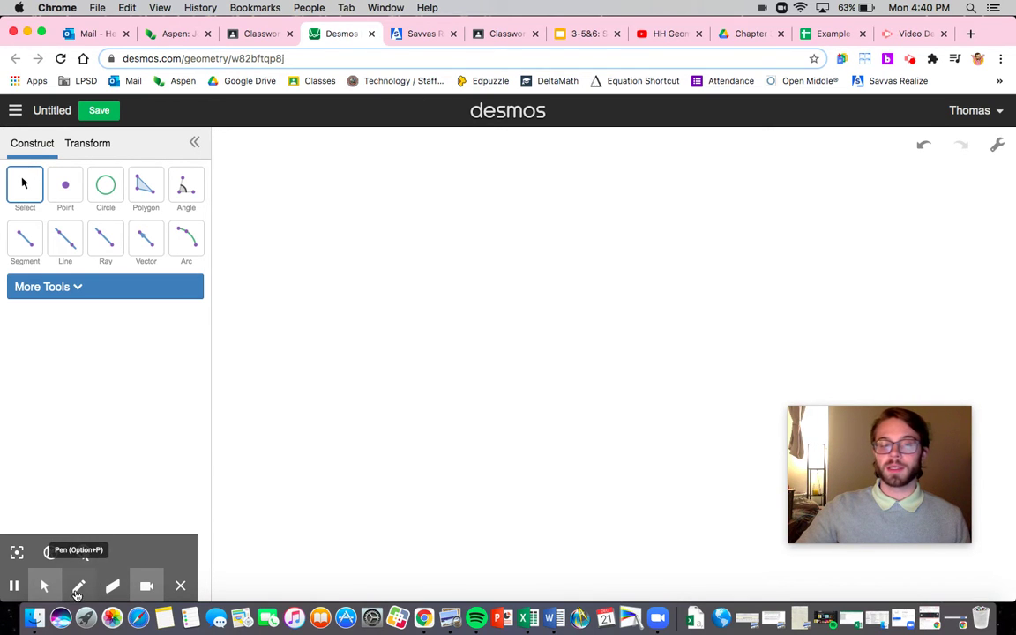
{"action": "left_click", "coordinate": [81, 586]}
{"action": "mouse_move", "coordinate": [311, 147]}
{"action": "left_mouse_down"}
{"action": "mouse_move", "coordinate": [308, 172]}
{"action": "mouse_move", "coordinate": [336, 177]}
{"action": "left_mouse_up"}
{"action": "left_click", "coordinate": [368, 139]}
{"action": "left_click", "coordinate": [396, 164]}
{"action": "left_click", "coordinate": [400, 178]}
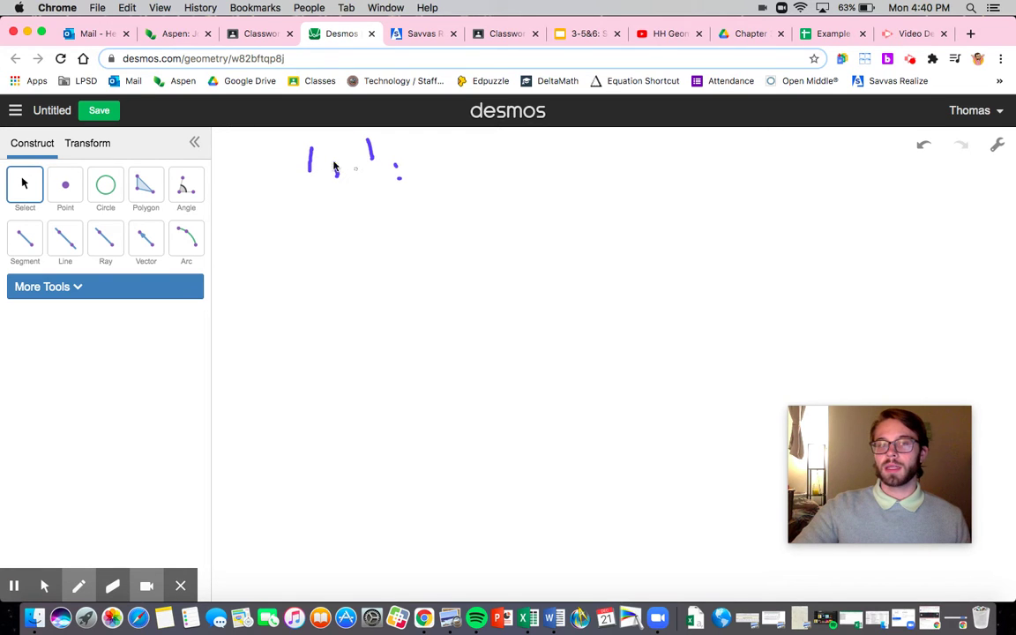
{"action": "mouse_move", "coordinate": [418, 150]}
{"action": "left_mouse_down"}
{"action": "mouse_move", "coordinate": [453, 175]}
{"action": "mouse_move", "coordinate": [447, 159]}
{"action": "mouse_move", "coordinate": [480, 176]}
{"action": "left_mouse_up"}
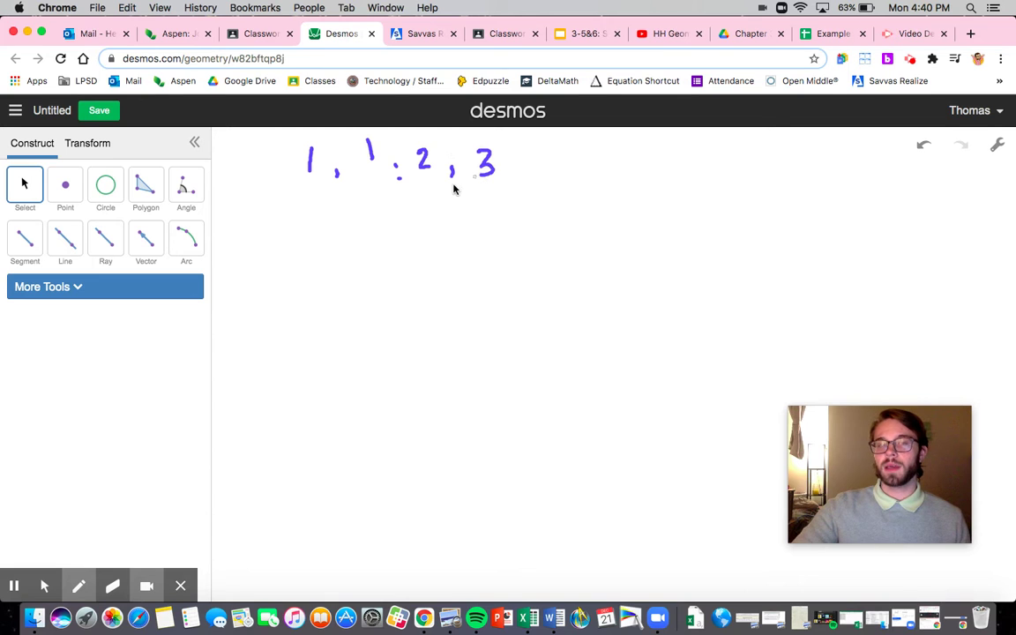
Extend the handwritten sequence with 3, 8 and dots, sketch a spiral, then clear all ink
{"action": "left_click_drag", "start_coordinate": [395, 166], "coordinate": [400, 176]}
{"action": "key", "text": "e"}
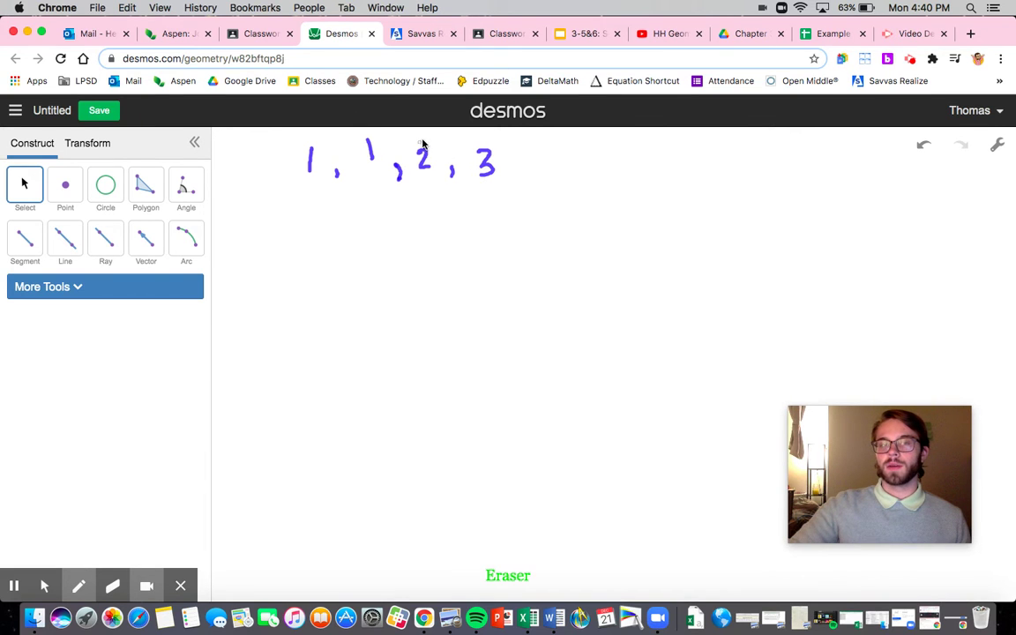
{"action": "mouse_move", "coordinate": [511, 166]}
{"action": "left_mouse_down"}
{"action": "mouse_move", "coordinate": [510, 180]}
{"action": "mouse_move", "coordinate": [547, 141]}
{"action": "mouse_move", "coordinate": [579, 180]}
{"action": "mouse_move", "coordinate": [605, 146]}
{"action": "mouse_move", "coordinate": [625, 175]}
{"action": "left_mouse_up"}
{"action": "left_click_drag", "start_coordinate": [647, 161], "coordinate": [659, 160]}
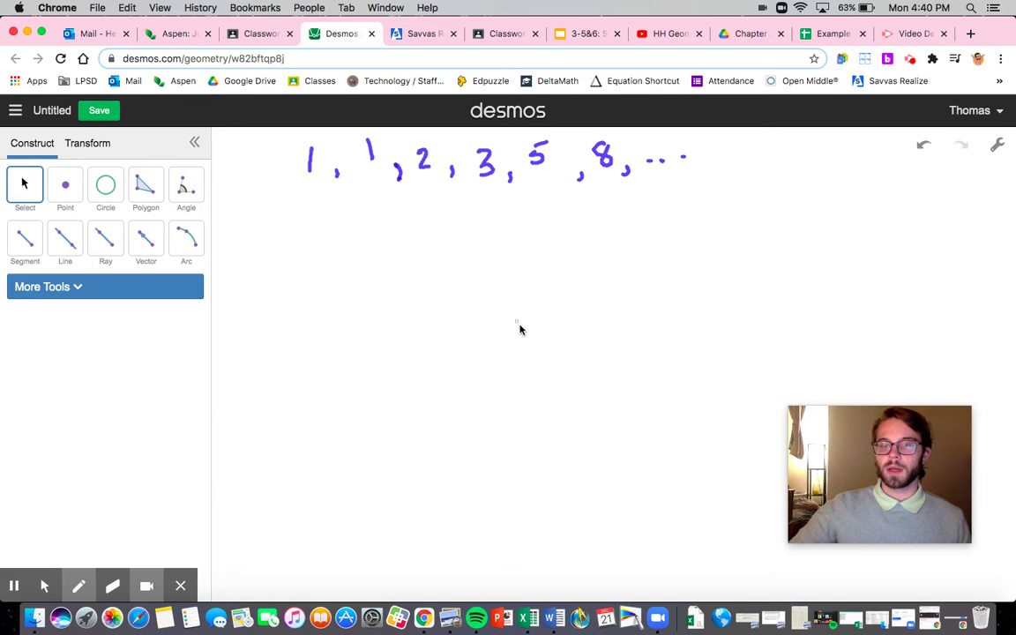
{"action": "mouse_move", "coordinate": [506, 333]}
{"action": "left_mouse_down"}
{"action": "mouse_move", "coordinate": [529, 328]}
{"action": "mouse_move", "coordinate": [494, 331]}
{"action": "mouse_move", "coordinate": [513, 367]}
{"action": "mouse_move", "coordinate": [566, 364]}
{"action": "left_mouse_up"}
{"action": "mouse_move", "coordinate": [604, 305]}
{"action": "left_mouse_down"}
{"action": "mouse_move", "coordinate": [489, 259]}
{"action": "mouse_move", "coordinate": [378, 306]}
{"action": "mouse_move", "coordinate": [321, 384]}
{"action": "mouse_move", "coordinate": [343, 418]}
{"action": "mouse_move", "coordinate": [425, 453]}
{"action": "left_mouse_up"}
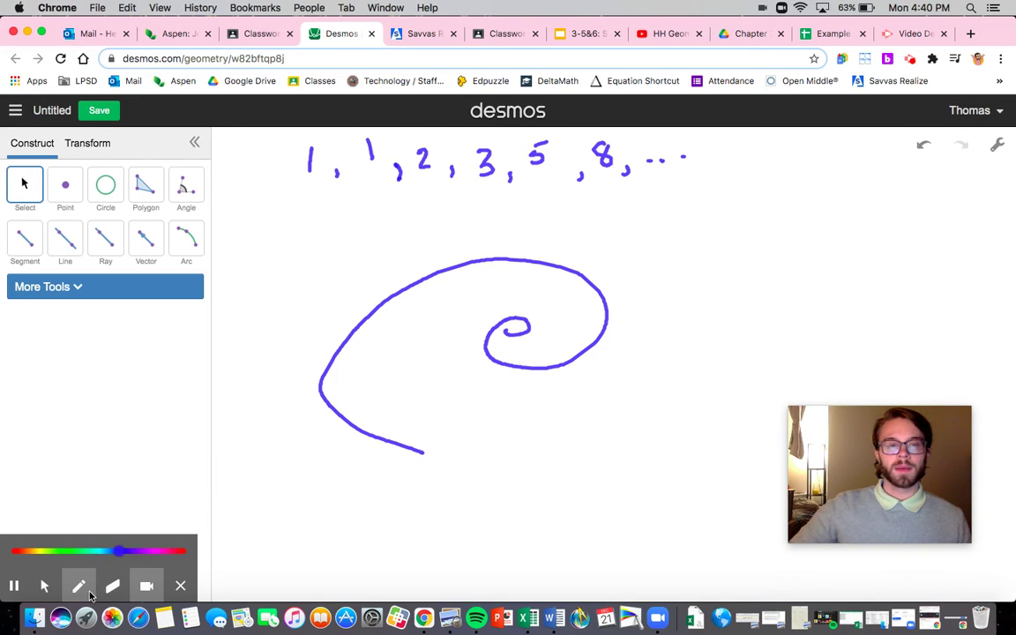
{"action": "left_click", "coordinate": [17, 551]}
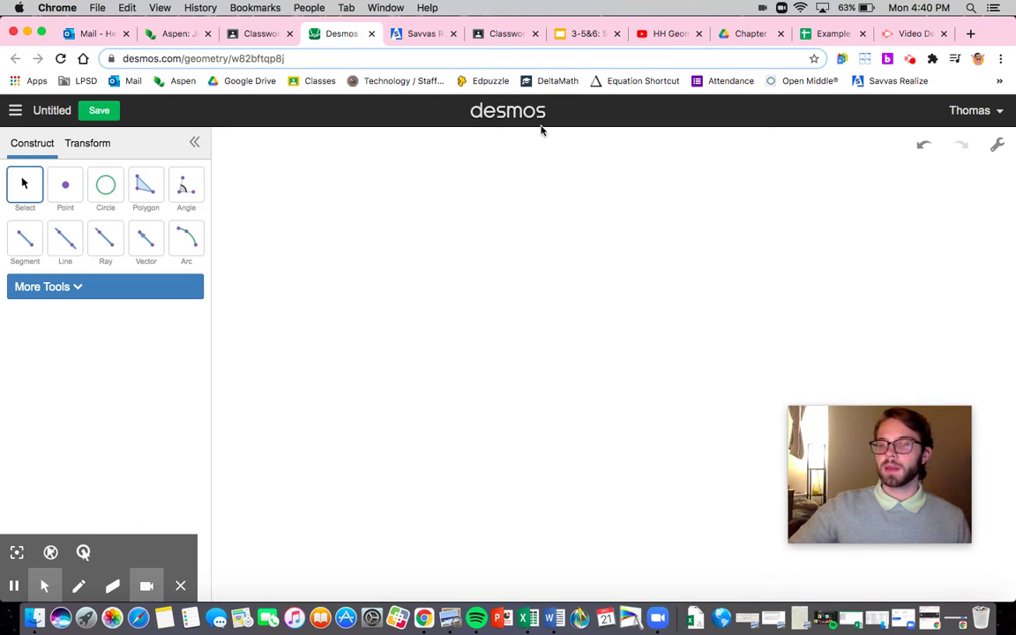
Turn on Show Grid in the canvas display settings
{"action": "left_click", "coordinate": [997, 144]}
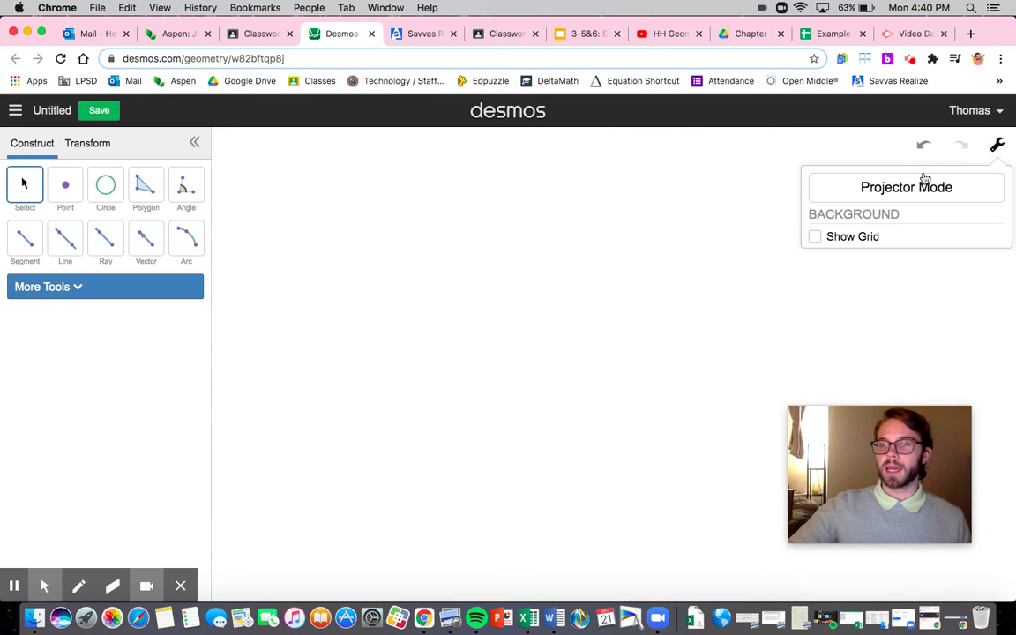
{"action": "left_click", "coordinate": [817, 236]}
{"action": "left_click", "coordinate": [781, 254]}
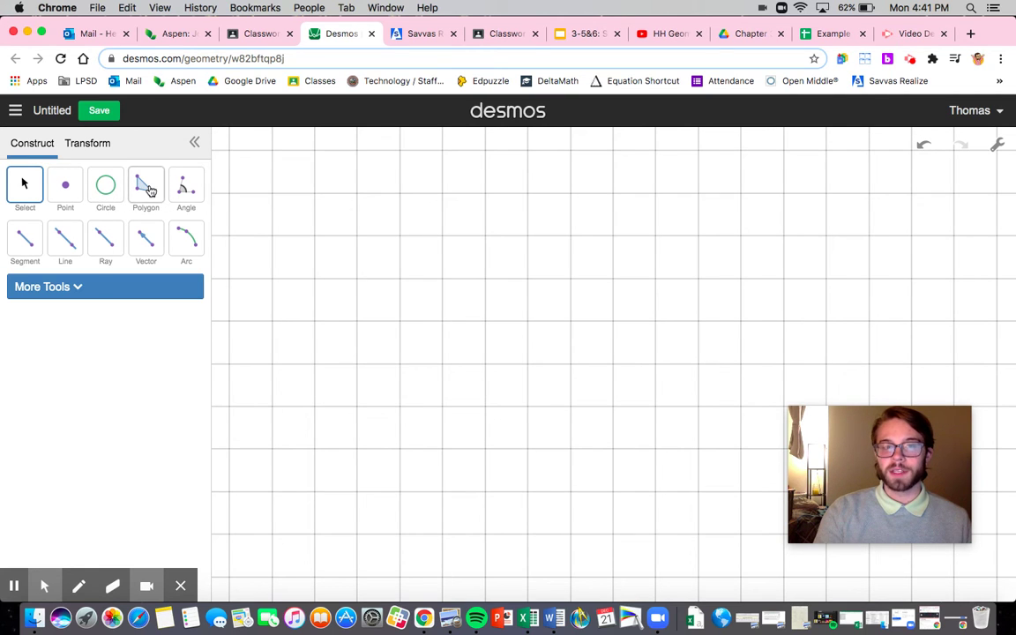
Draw a one-cell square polygon on four grid points
{"action": "left_click", "coordinate": [146, 185]}
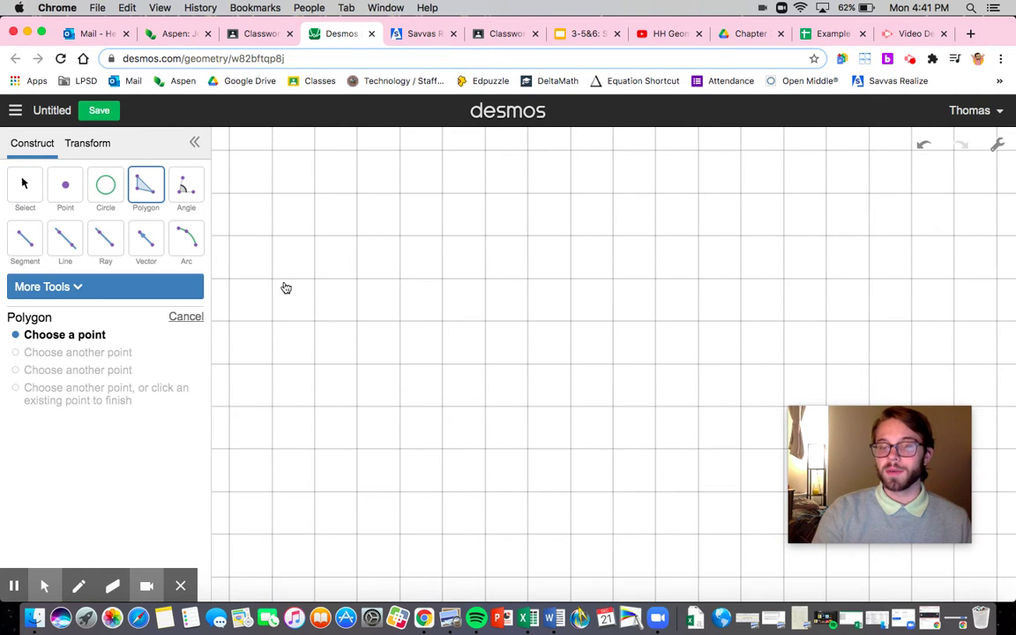
{"action": "left_click", "coordinate": [488, 326]}
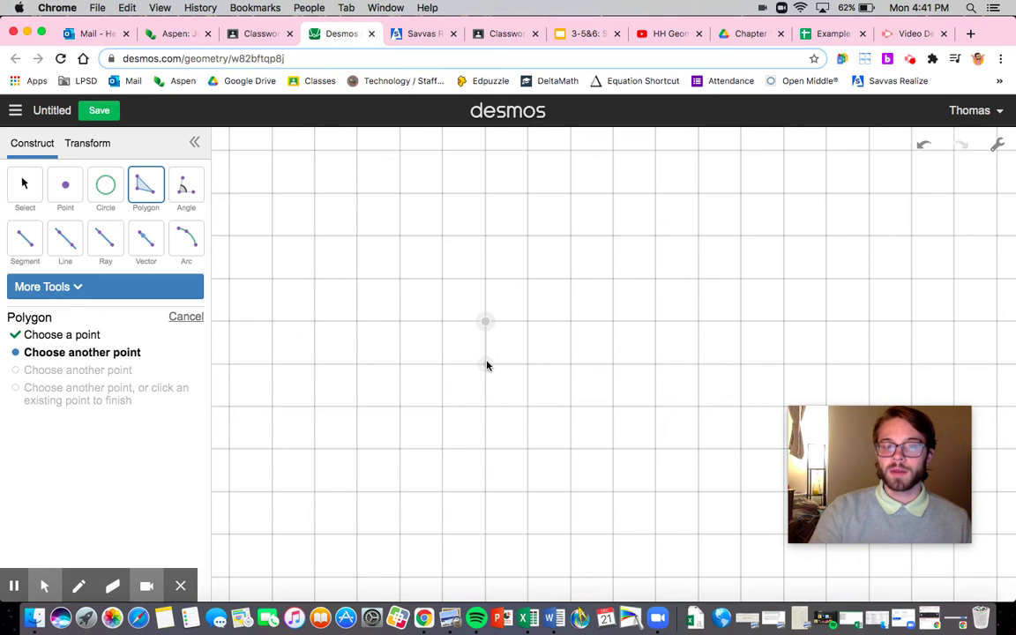
{"action": "left_click", "coordinate": [486, 364]}
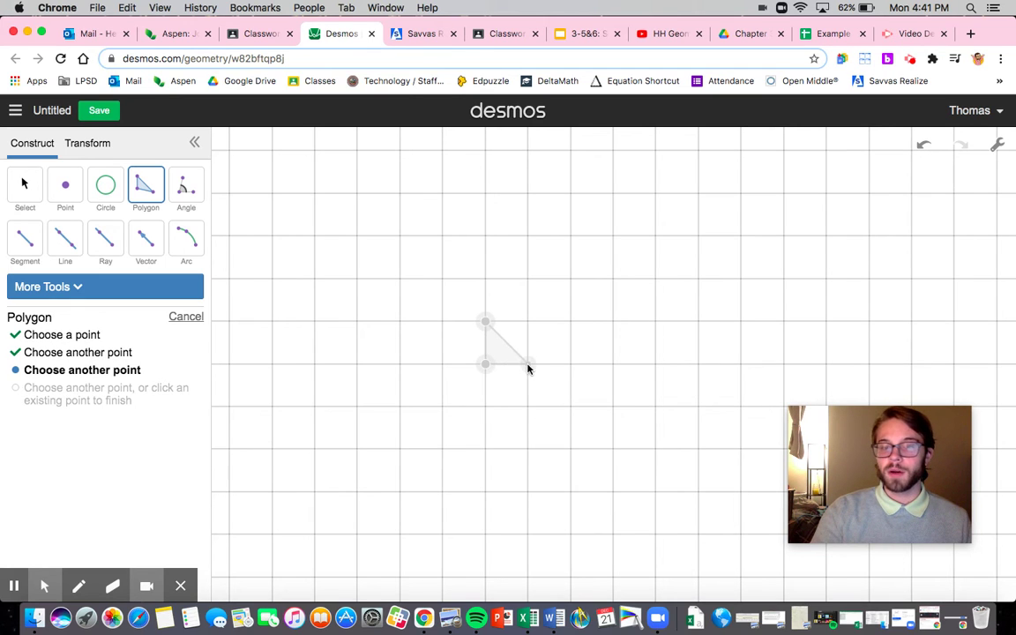
{"action": "left_click", "coordinate": [527, 365]}
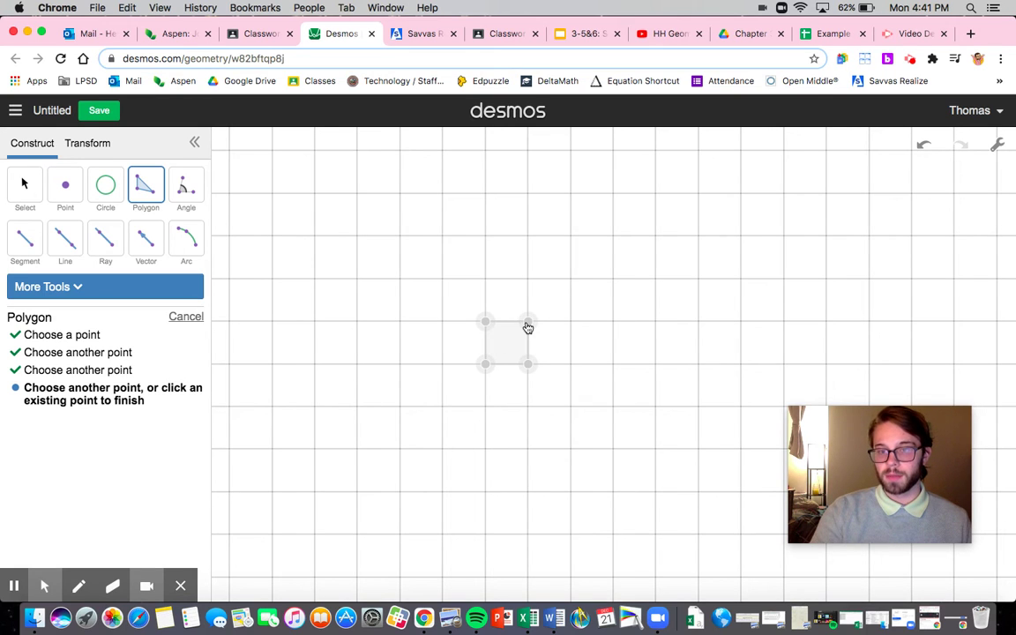
{"action": "left_click", "coordinate": [528, 327]}
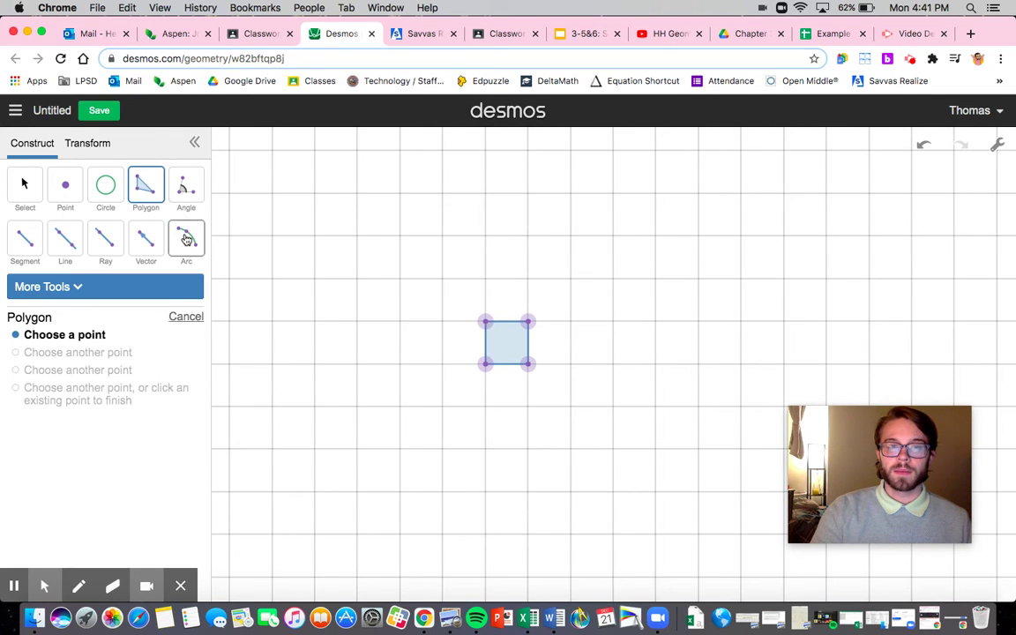
Draw a circle centred on the square's bottom-right corner through its top-right corner
{"action": "left_click", "coordinate": [186, 239]}
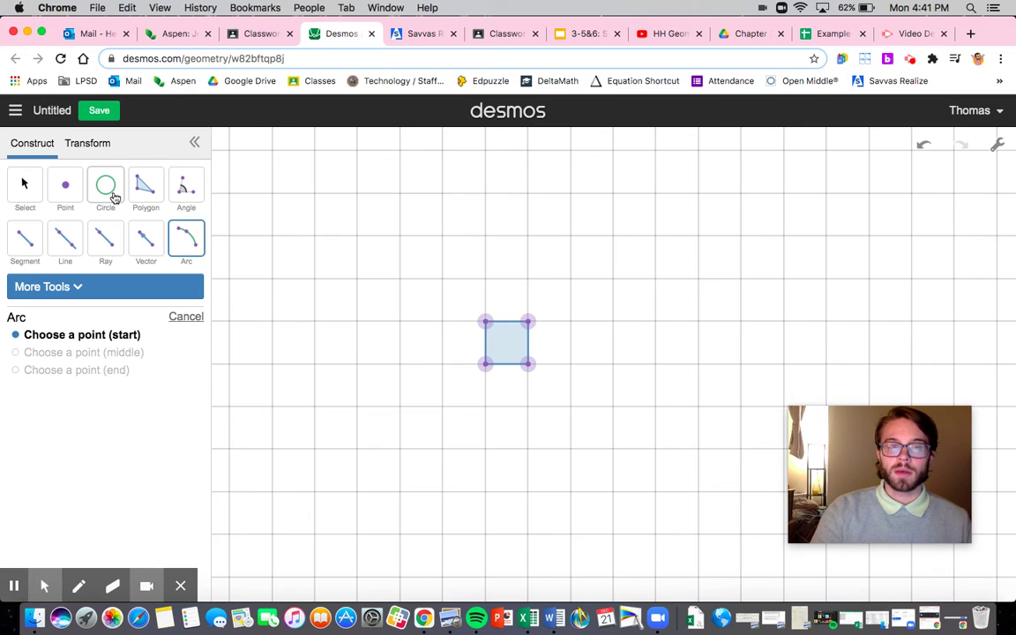
{"action": "left_click", "coordinate": [113, 196]}
{"action": "left_click", "coordinate": [528, 364]}
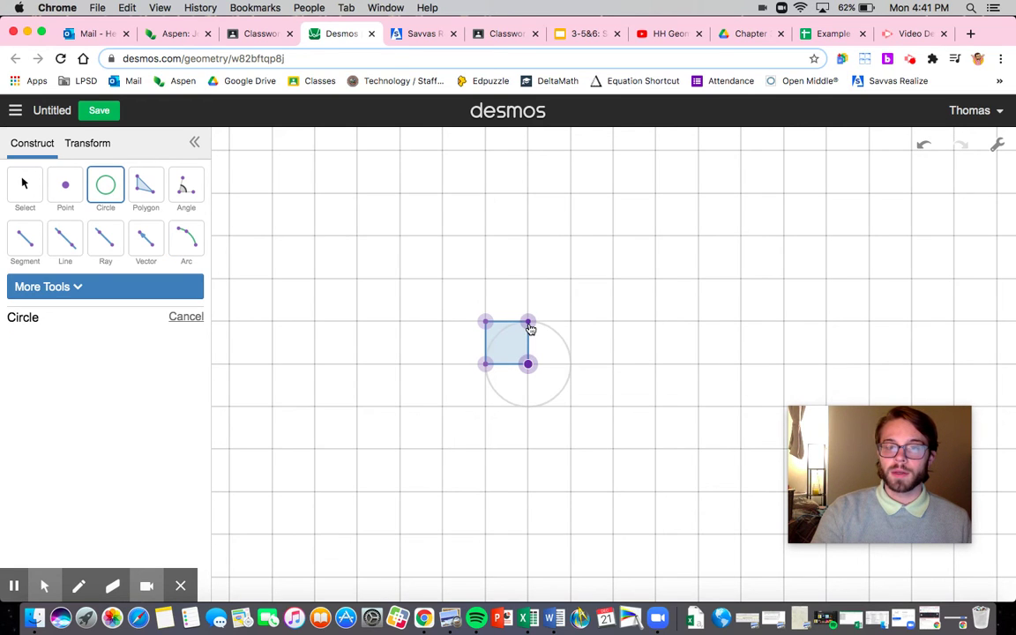
{"action": "left_click", "coordinate": [528, 324]}
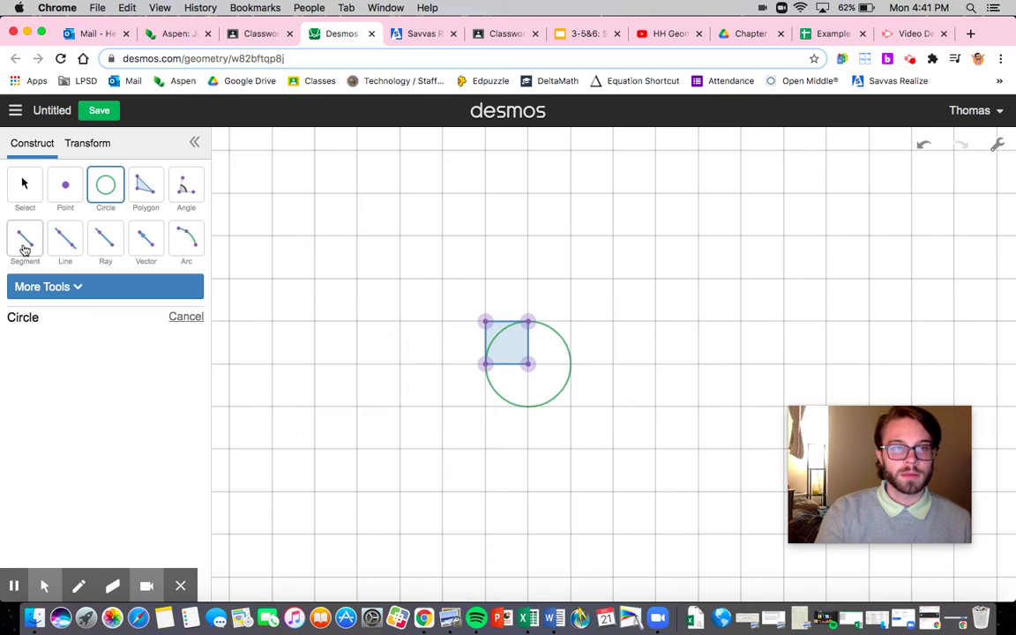
{"action": "left_click", "coordinate": [186, 185]}
Draw a second one-cell square directly below the first
{"action": "left_click", "coordinate": [150, 184]}
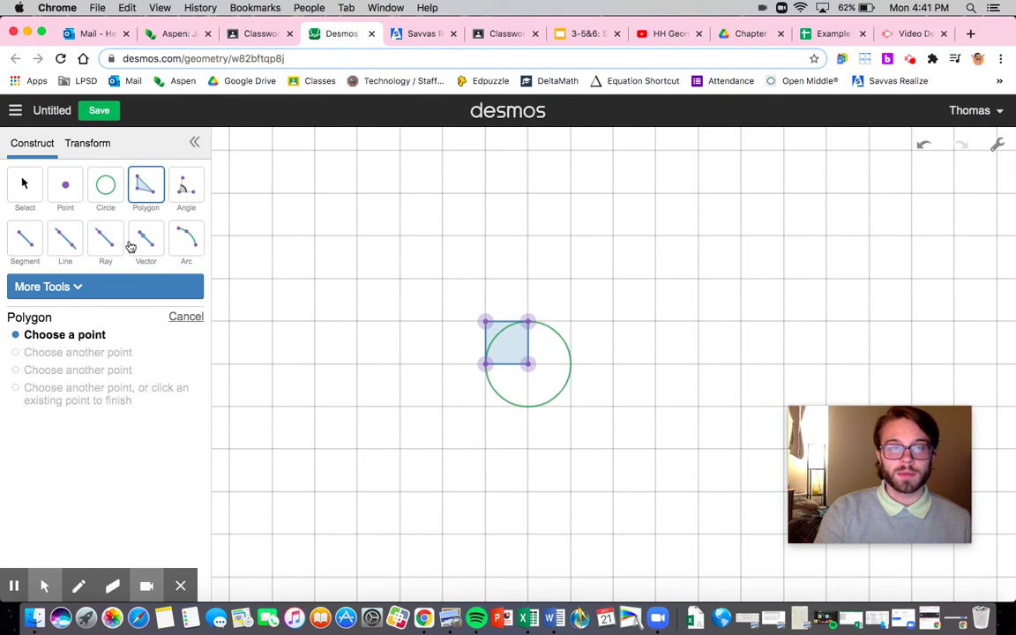
{"action": "left_click", "coordinate": [485, 367]}
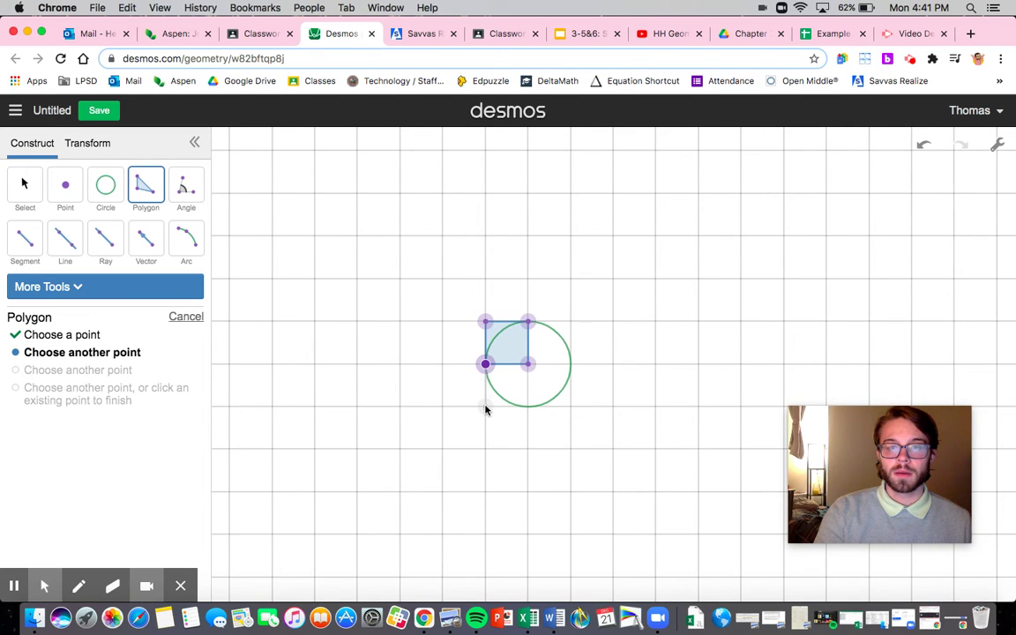
{"action": "left_click", "coordinate": [485, 408]}
{"action": "left_click", "coordinate": [528, 409]}
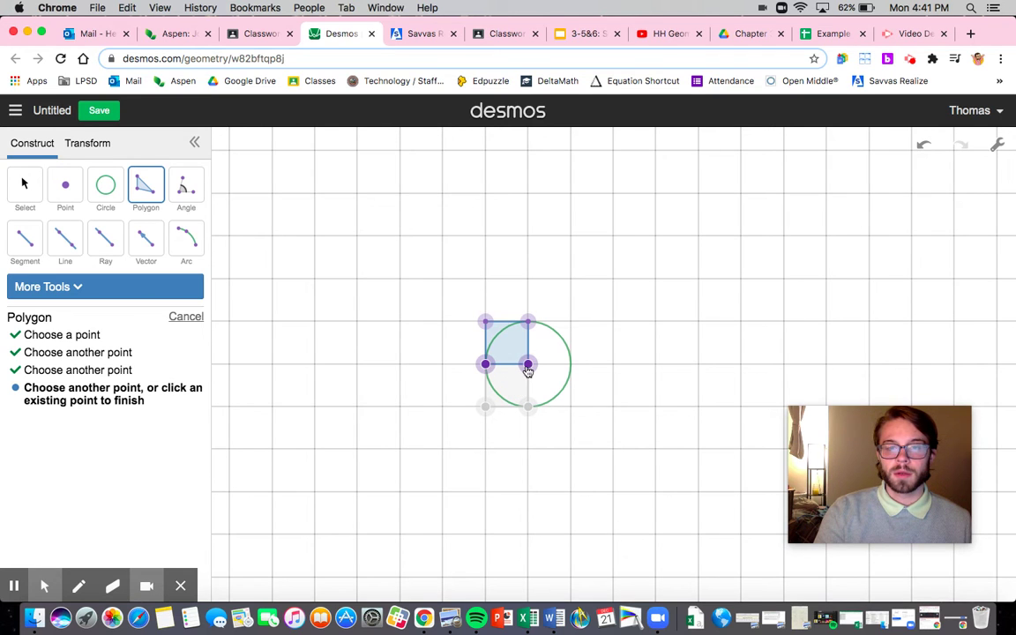
{"action": "left_click", "coordinate": [527, 365]}
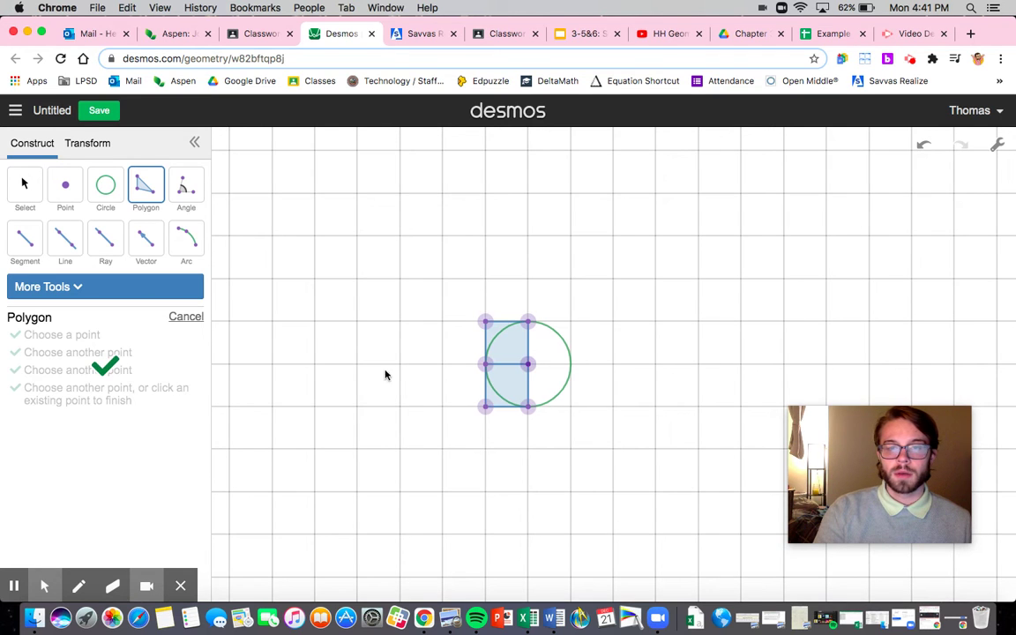
Add two quarter-circle arcs along the circle, through the top and bottom unit squares
{"action": "left_click", "coordinate": [182, 238]}
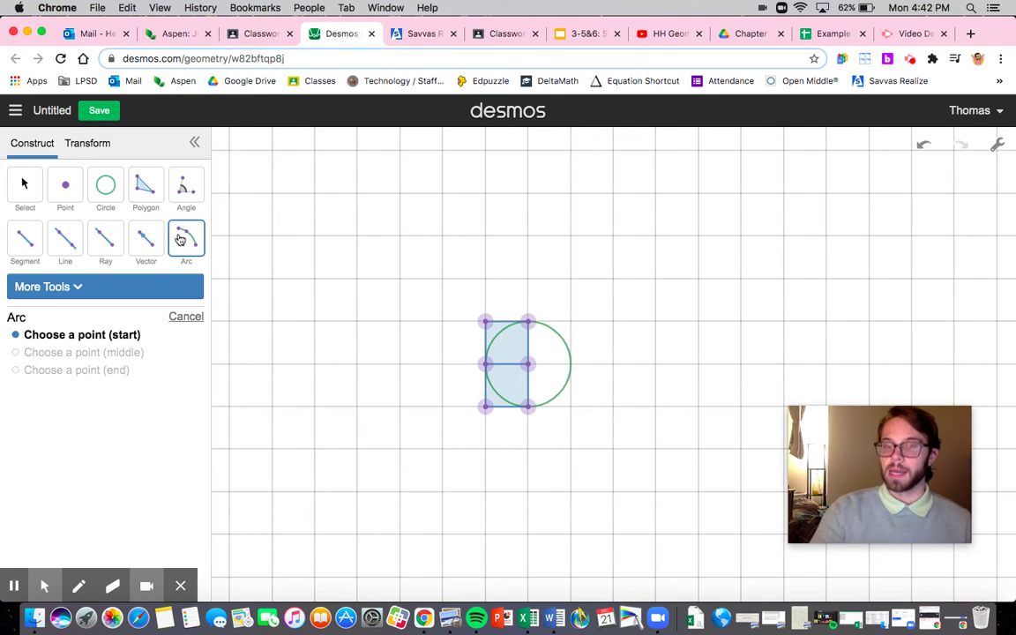
{"action": "left_click", "coordinate": [529, 325]}
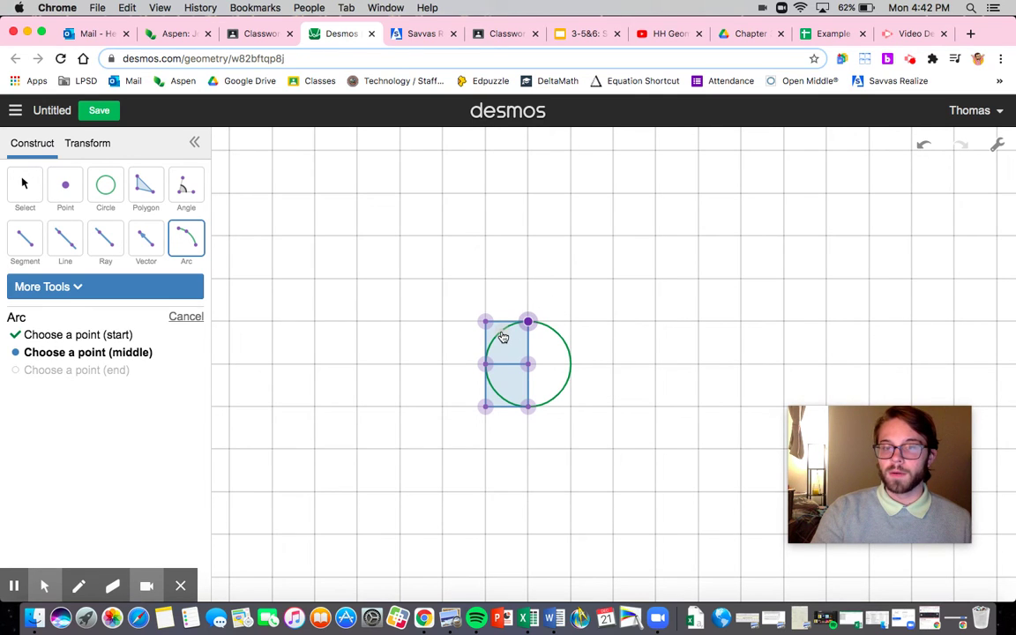
{"action": "left_click", "coordinate": [501, 333]}
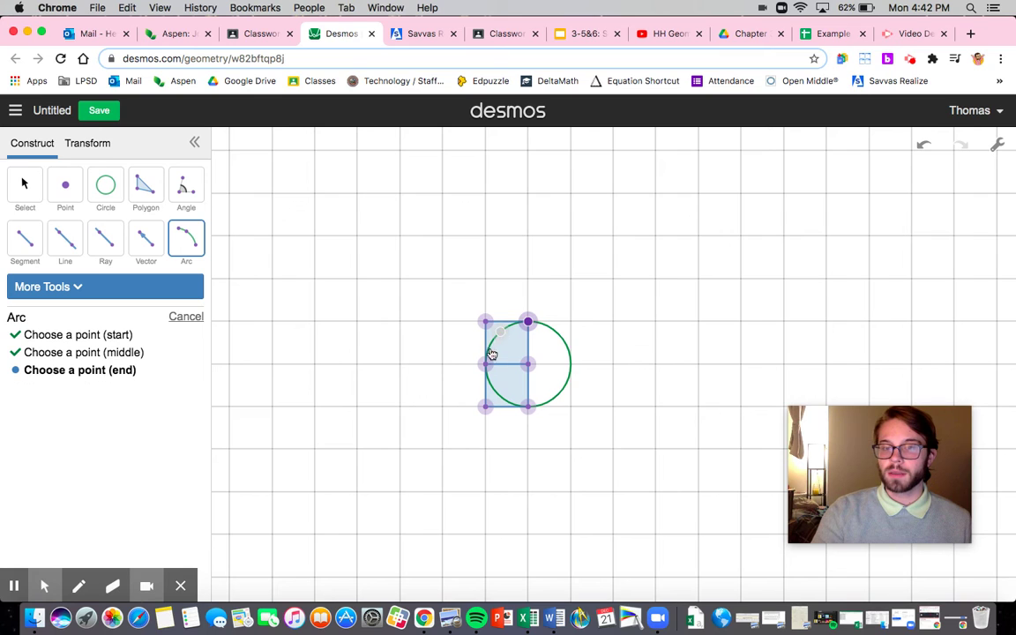
{"action": "left_click", "coordinate": [487, 365]}
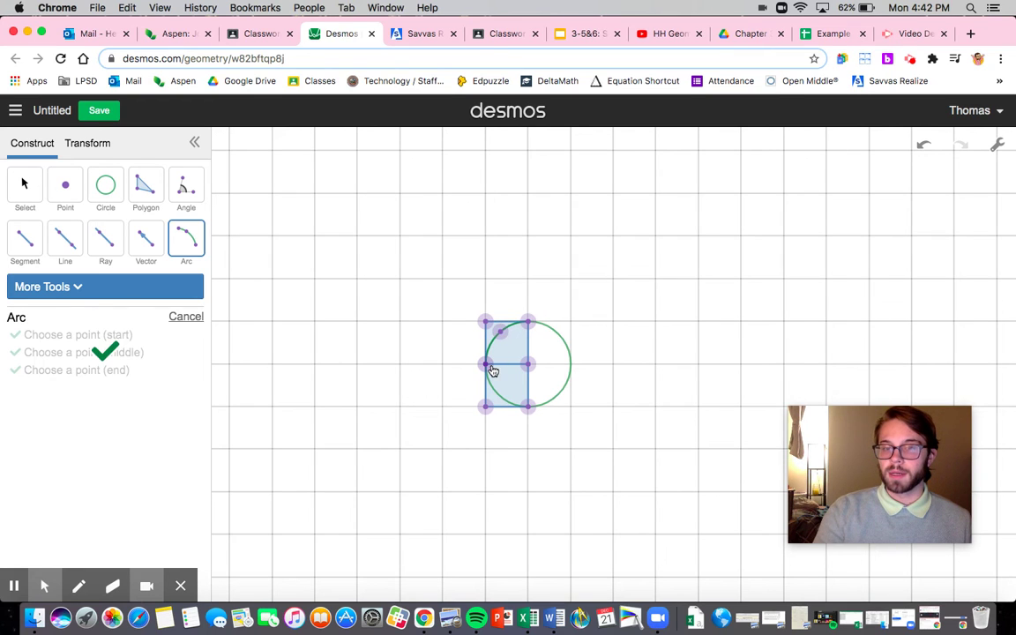
{"action": "left_click", "coordinate": [486, 365]}
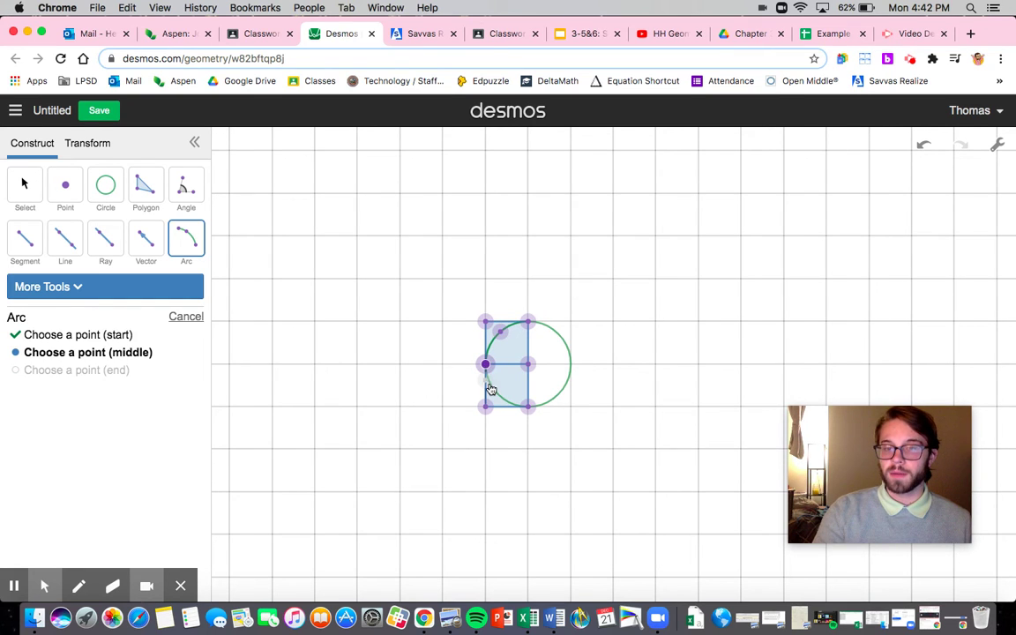
{"action": "left_click", "coordinate": [500, 397]}
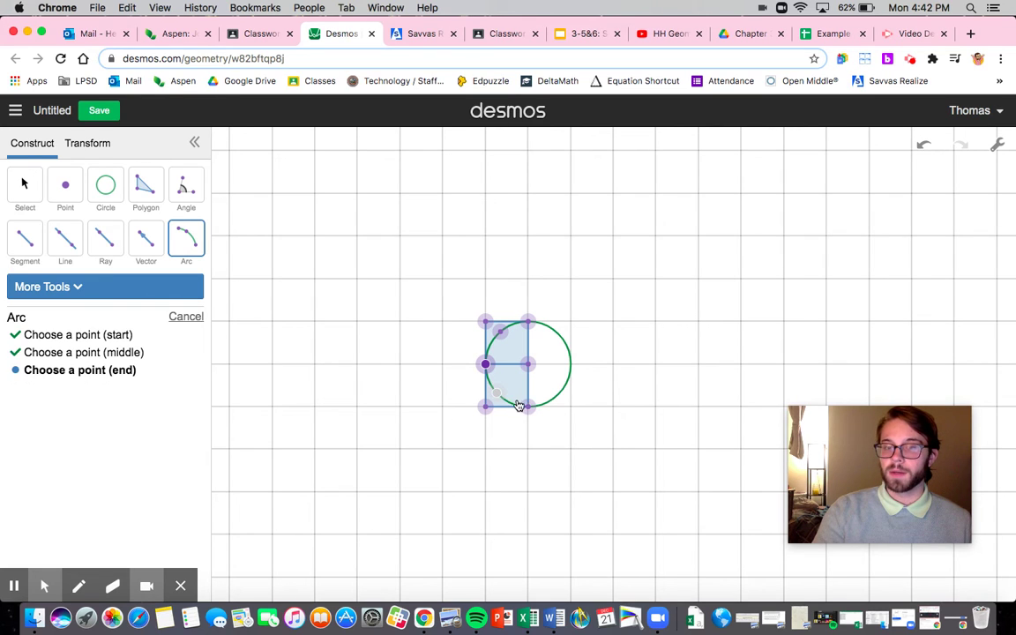
{"action": "left_click", "coordinate": [527, 407]}
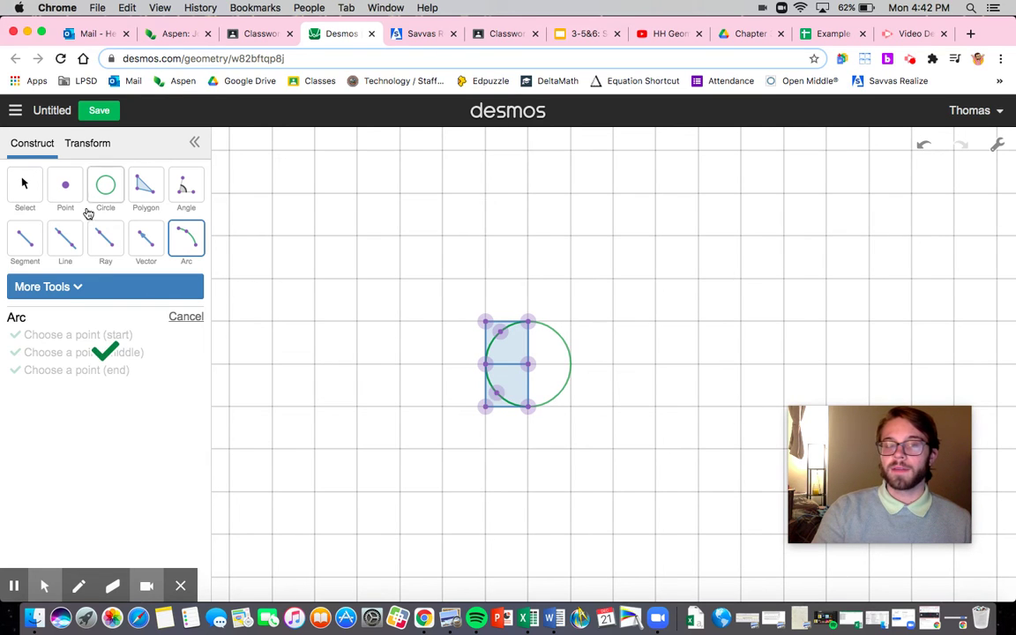
{"action": "left_click", "coordinate": [23, 163]}
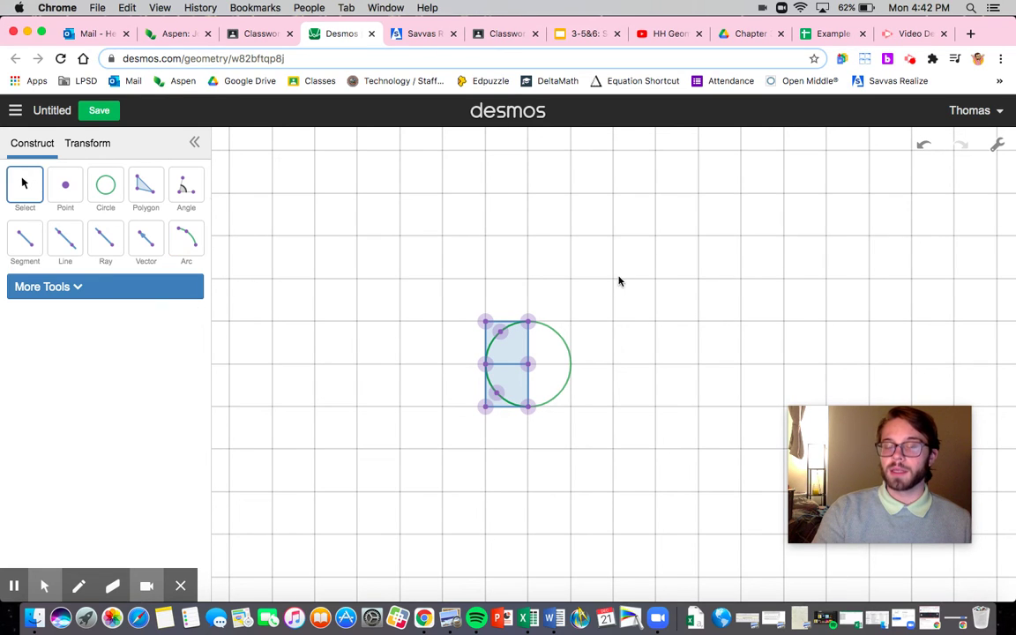
Hide the full green circle so only the two quarter-circle arcs remain
{"action": "left_click", "coordinate": [565, 345]}
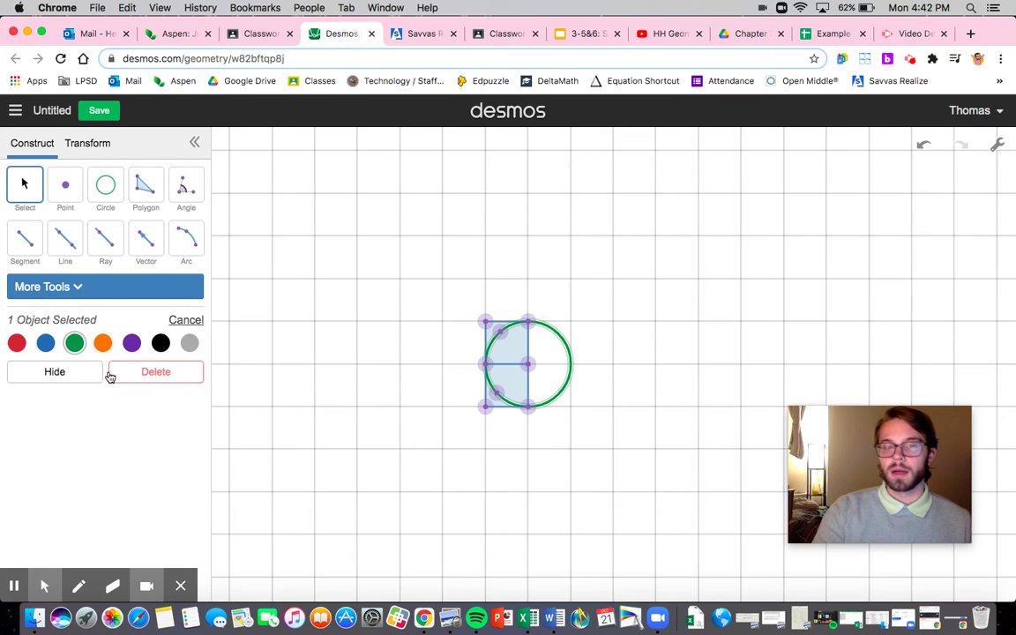
{"action": "left_click", "coordinate": [73, 378]}
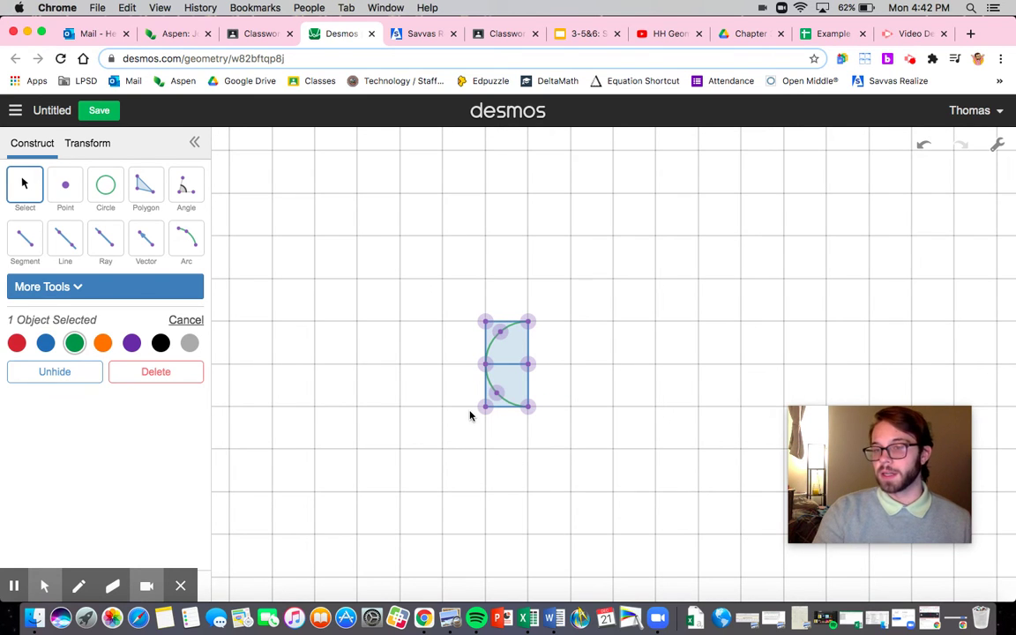
{"action": "mouse_move", "coordinate": [959, 497]}
{"action": "left_click_drag", "start_coordinate": [959, 496], "coordinate": [986, 493]}
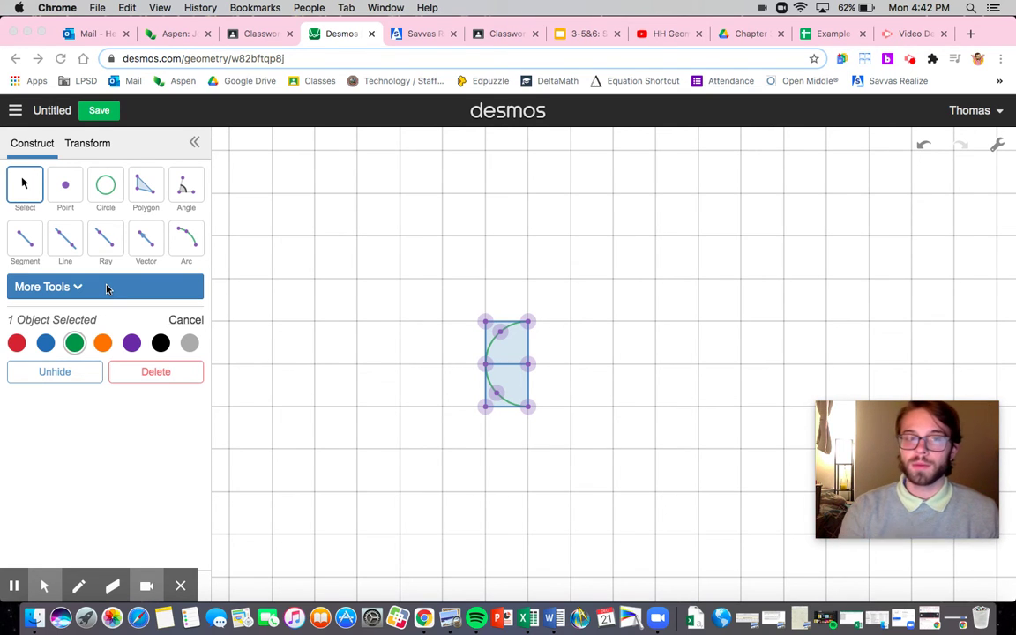
Draw a 2×2 square polygon to the right of the two unit squares
{"action": "left_click", "coordinate": [138, 189]}
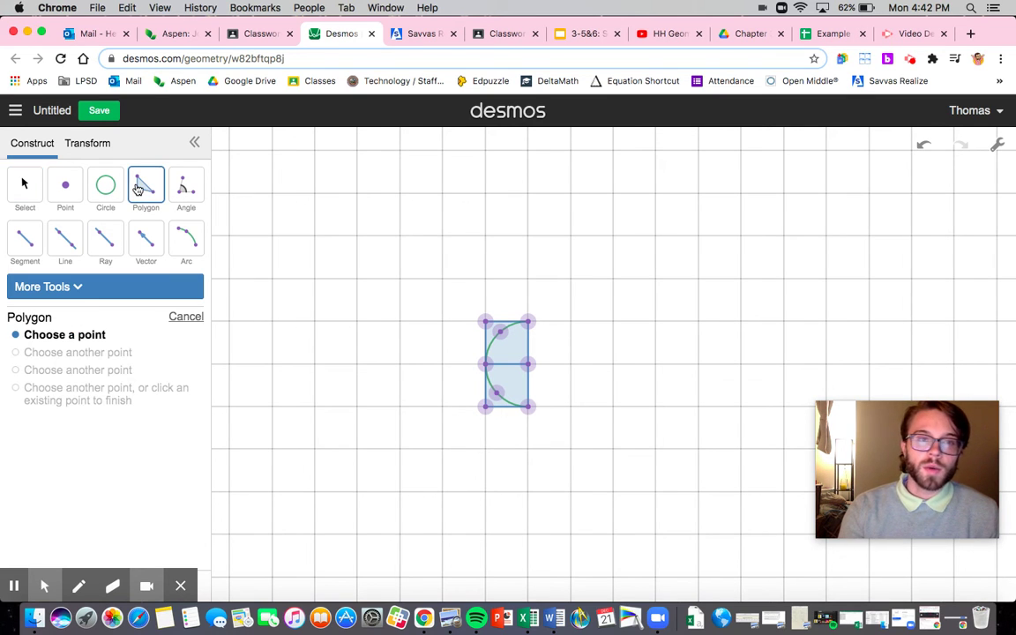
{"action": "left_click", "coordinate": [529, 323]}
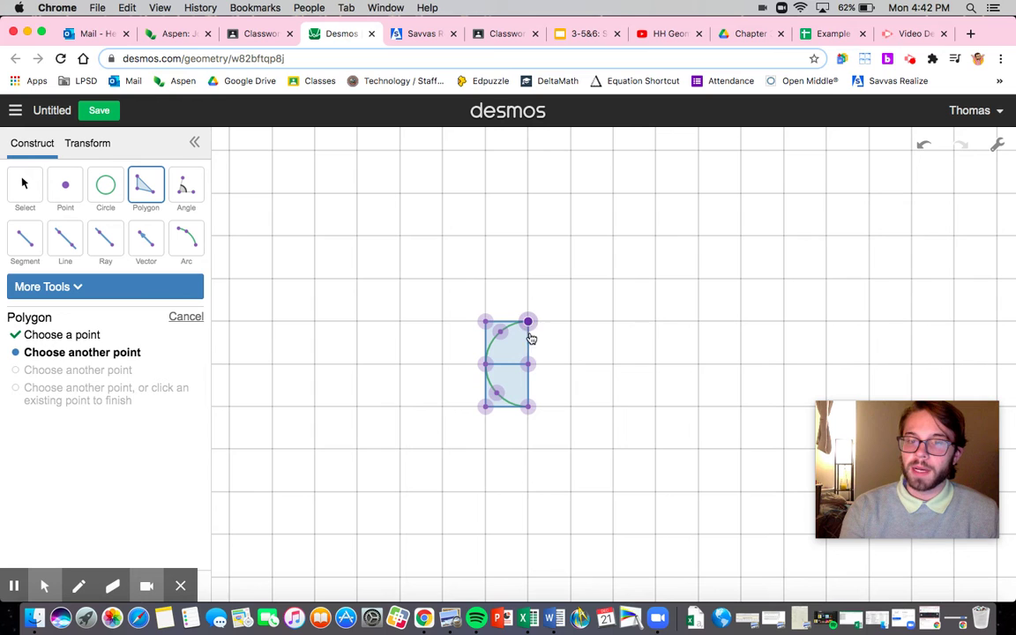
{"action": "left_click", "coordinate": [529, 407]}
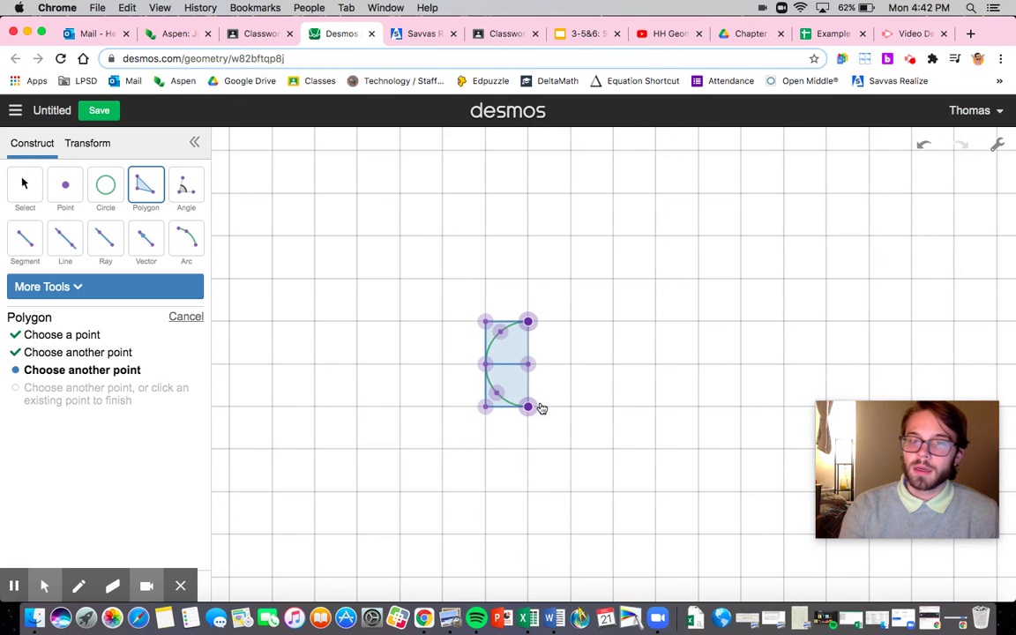
{"action": "left_click", "coordinate": [615, 409]}
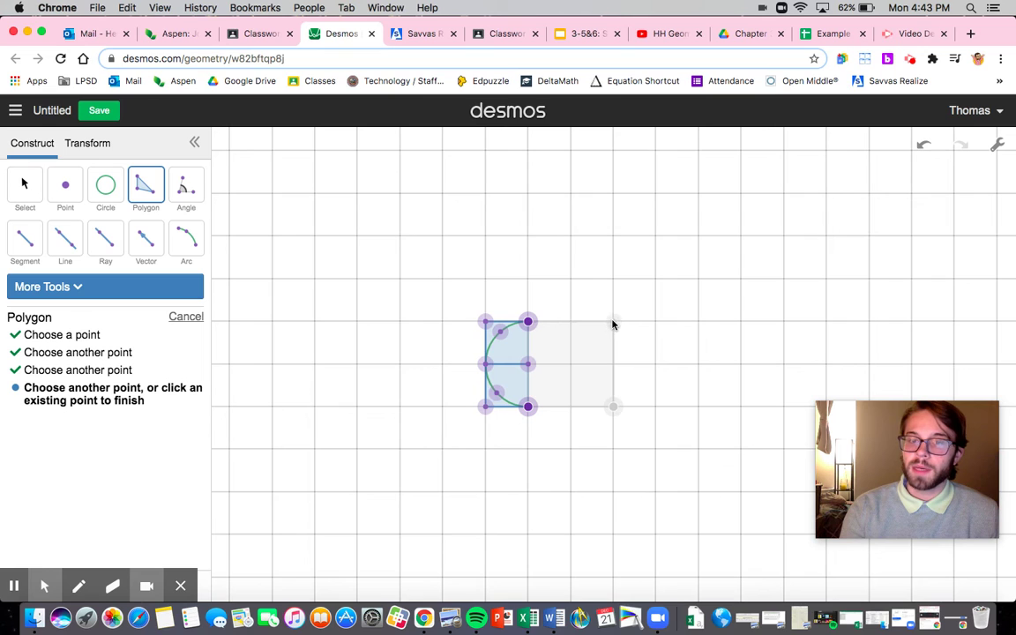
{"action": "left_click", "coordinate": [612, 323]}
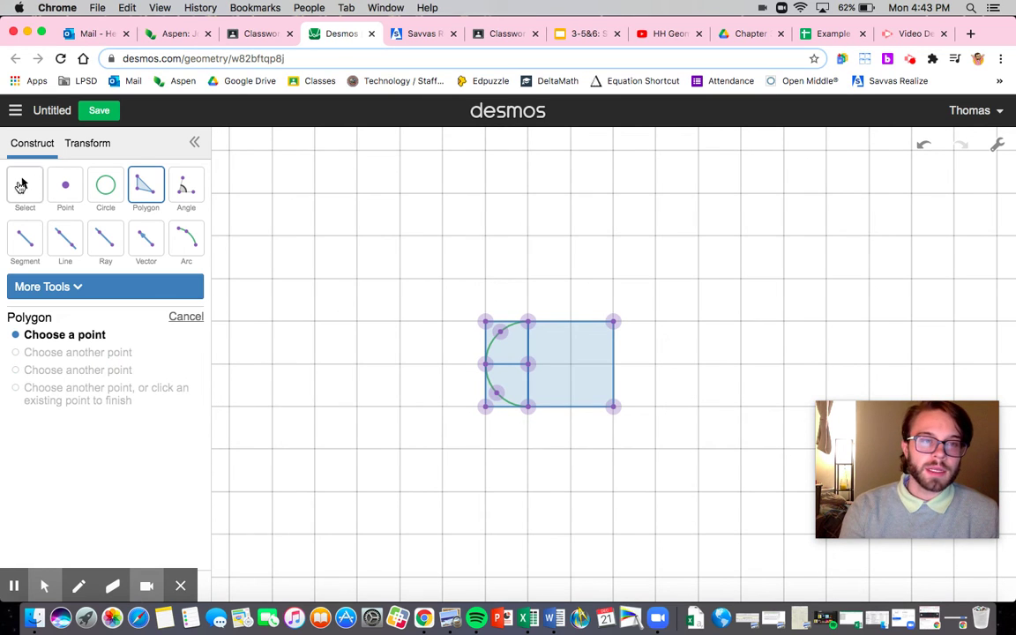
Colour the 2×2 square green and the lower unit square orange
{"action": "left_click", "coordinate": [23, 183]}
{"action": "left_click", "coordinate": [599, 371]}
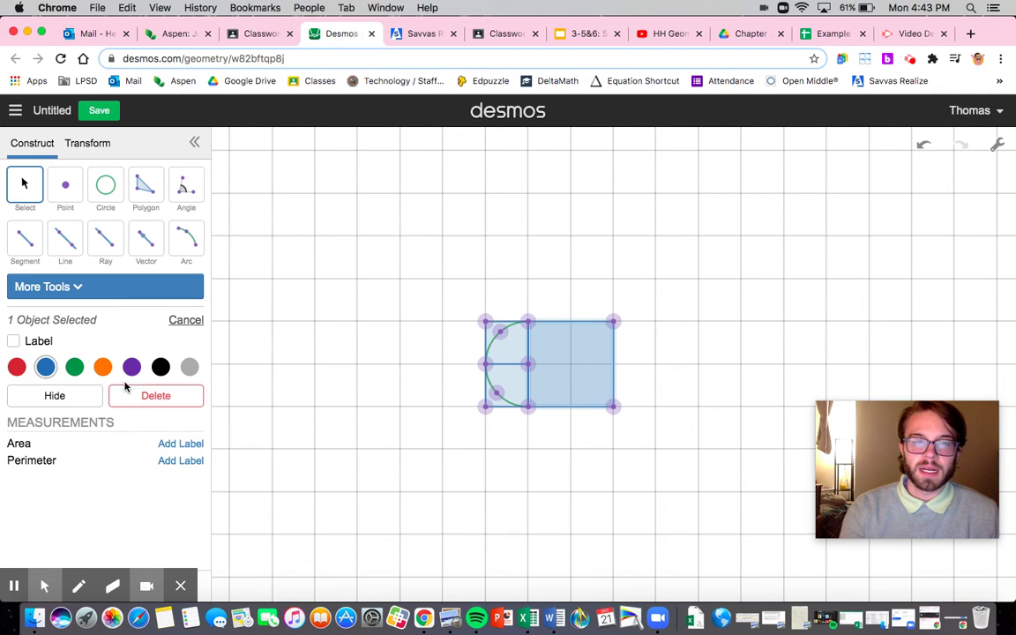
{"action": "left_click", "coordinate": [76, 371]}
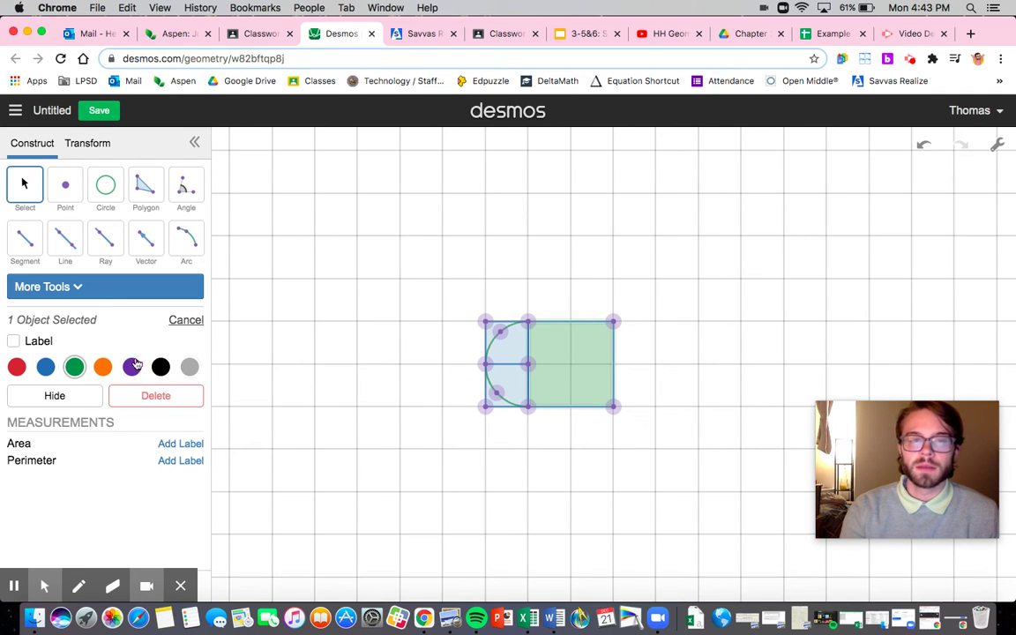
{"action": "left_click", "coordinate": [515, 382]}
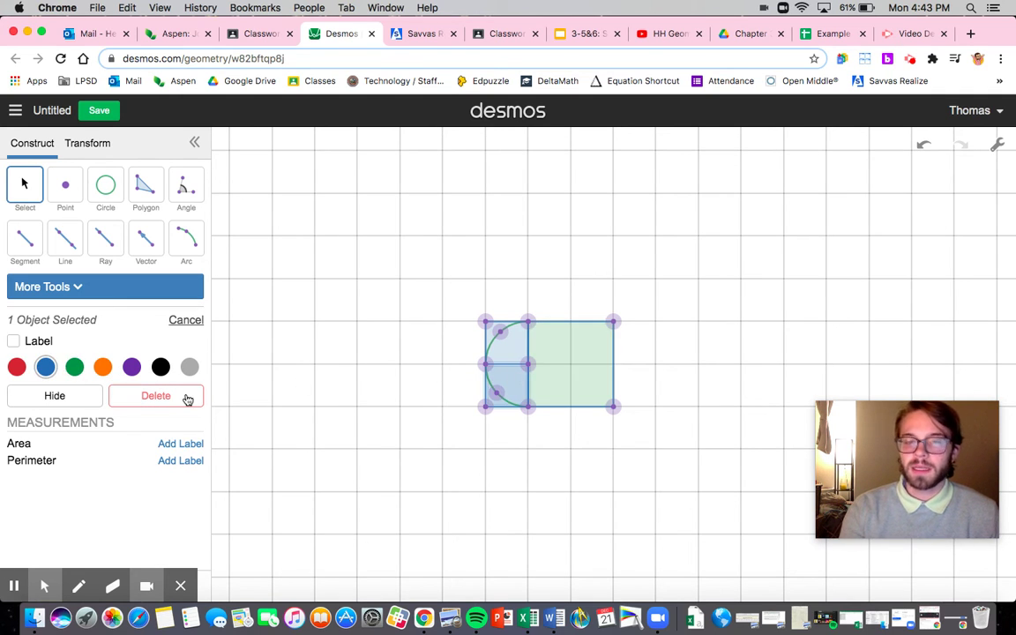
{"action": "left_click", "coordinate": [102, 368]}
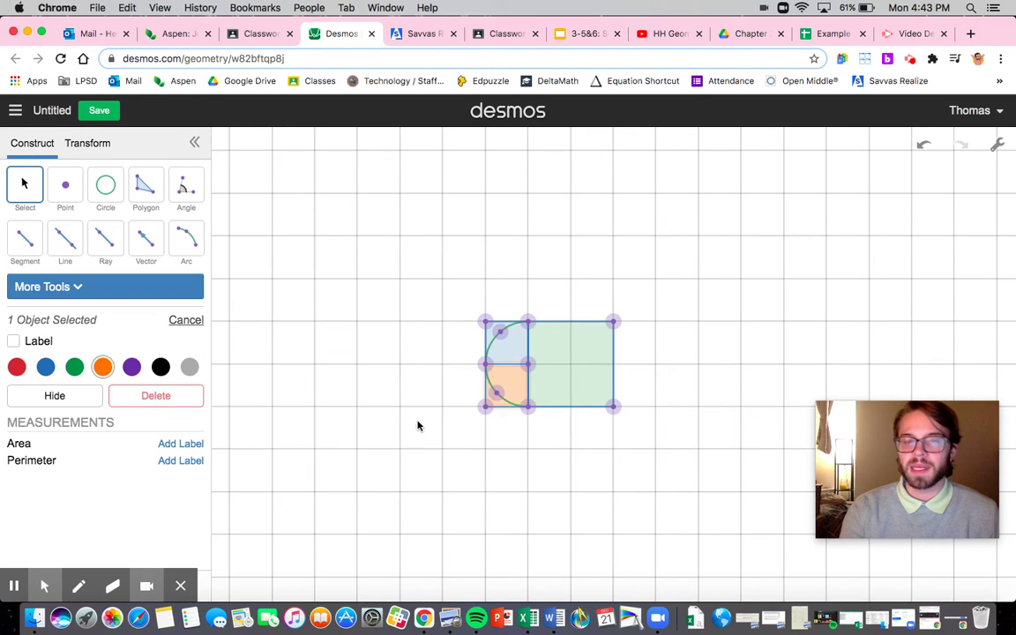
{"action": "left_click", "coordinate": [420, 446]}
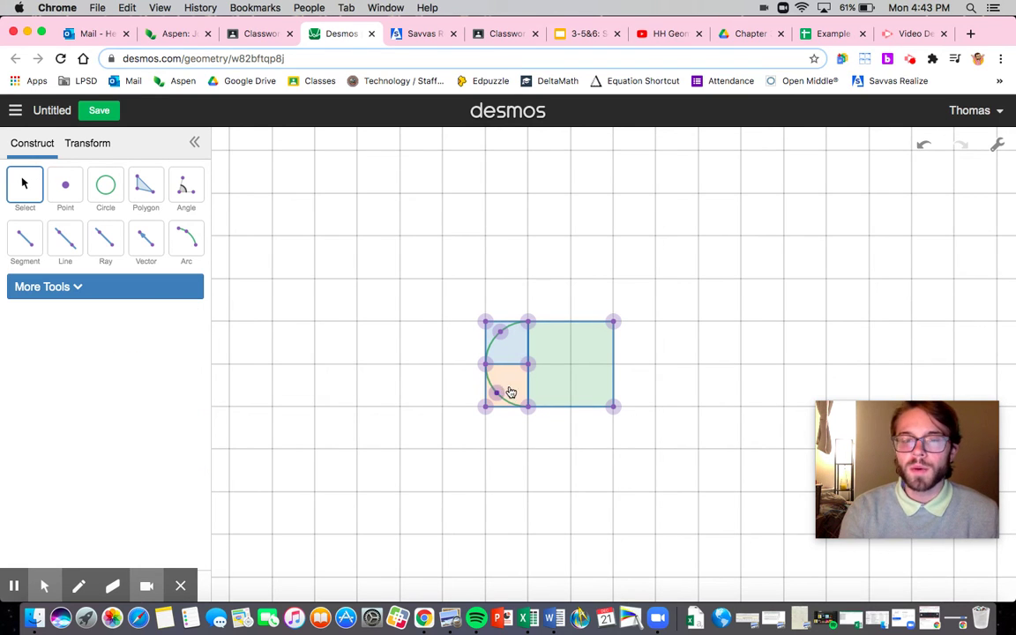
Draw a circle centred on the top-middle point and an arc from bottom-middle to the green square's top-right corner
{"action": "left_click", "coordinate": [106, 191]}
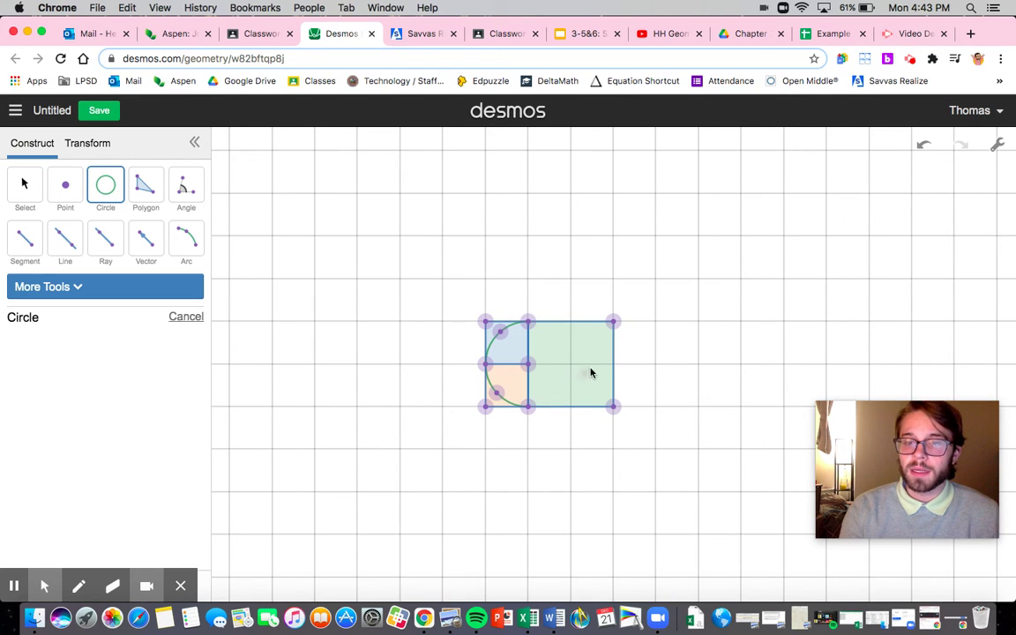
{"action": "left_click", "coordinate": [528, 323]}
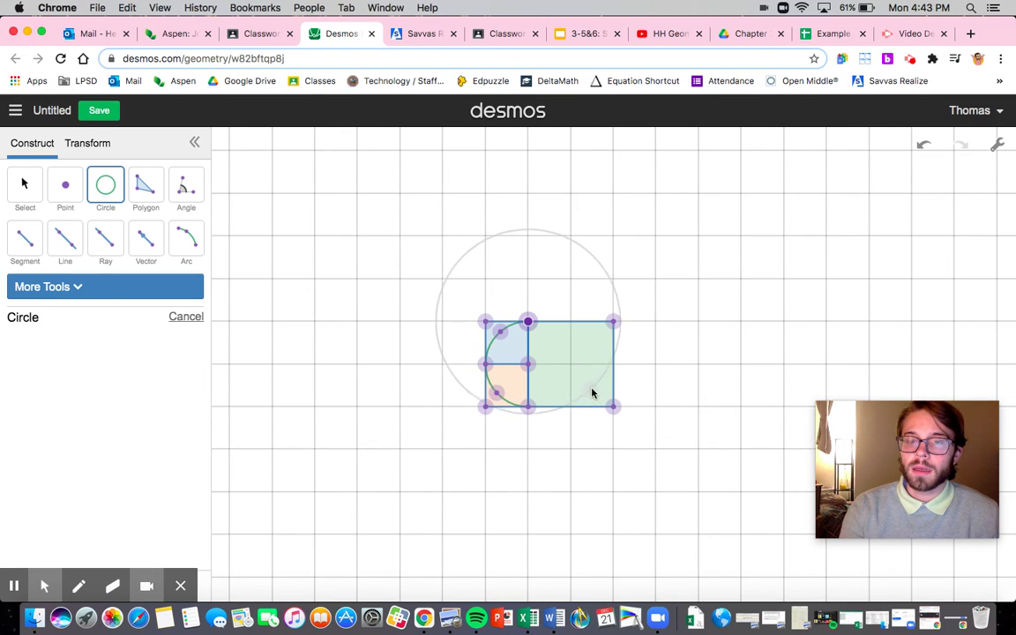
{"action": "left_click", "coordinate": [530, 407]}
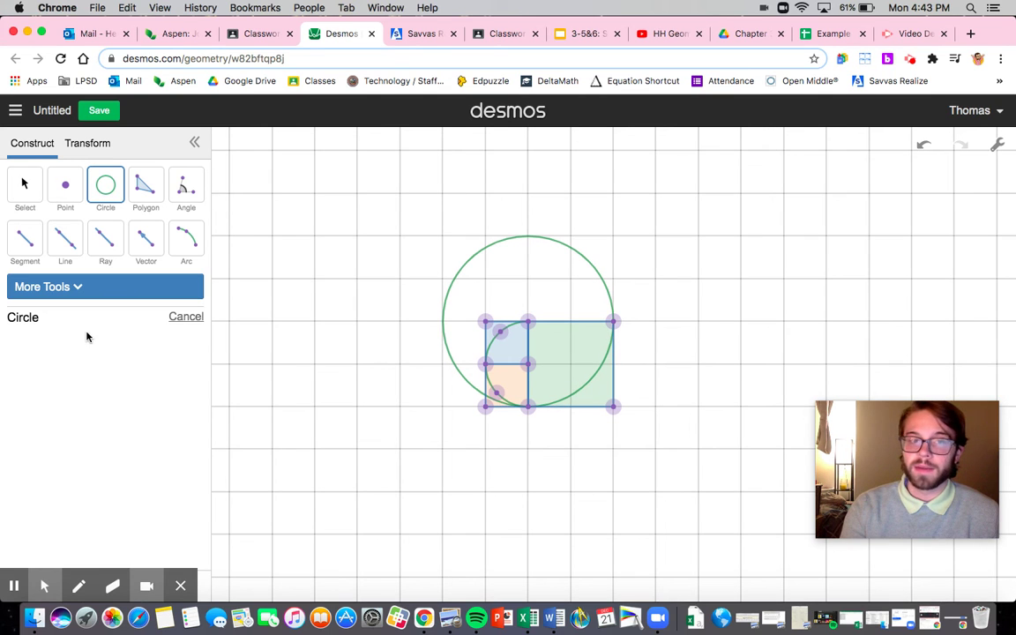
{"action": "left_click", "coordinate": [187, 190]}
{"action": "left_click", "coordinate": [187, 240]}
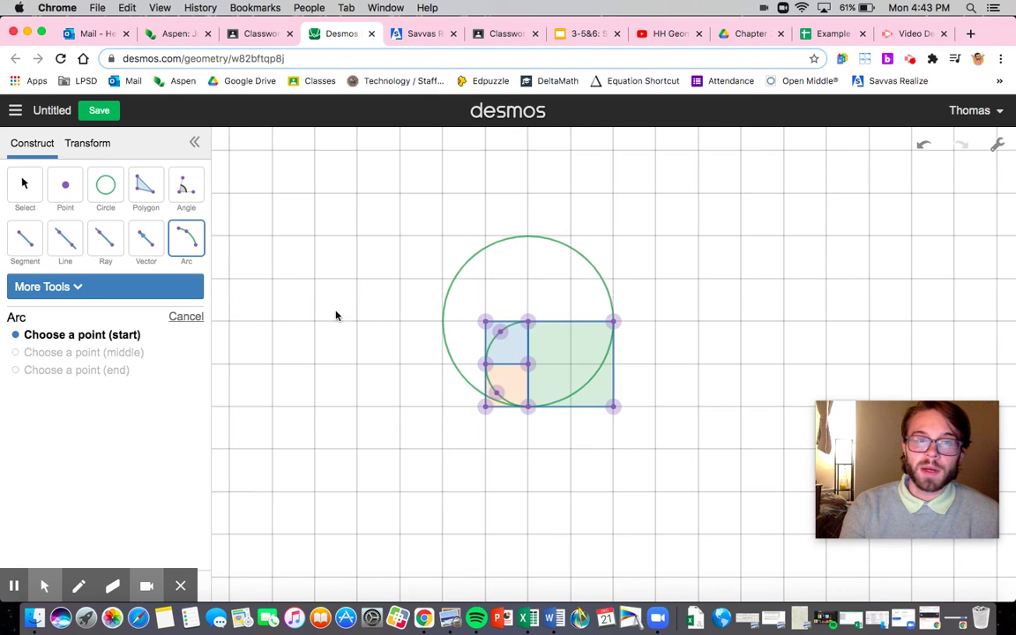
{"action": "left_click", "coordinate": [529, 408]}
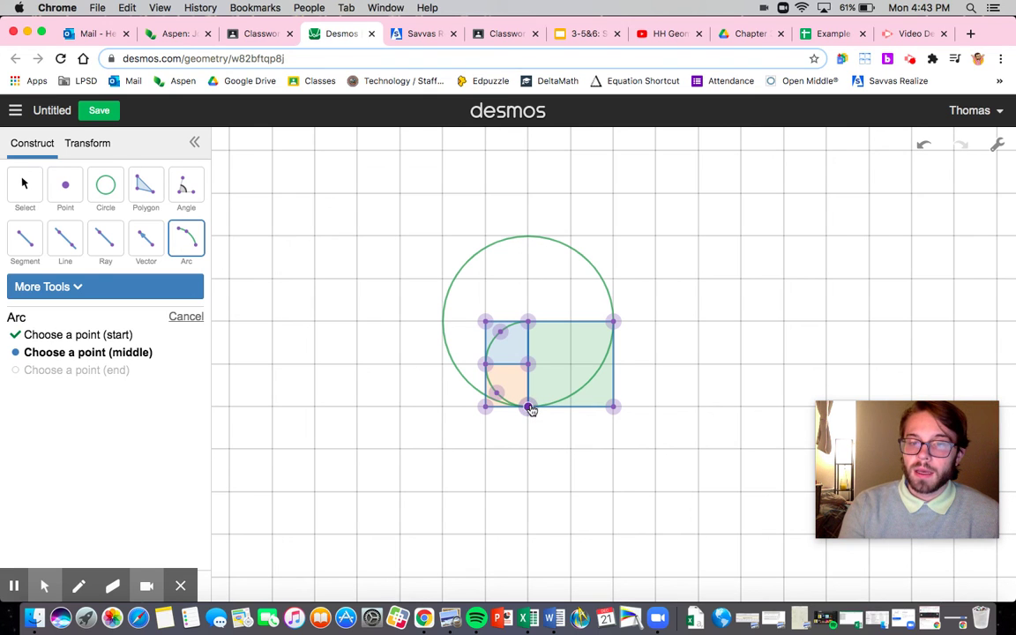
{"action": "left_click", "coordinate": [591, 383]}
{"action": "left_click", "coordinate": [614, 325]}
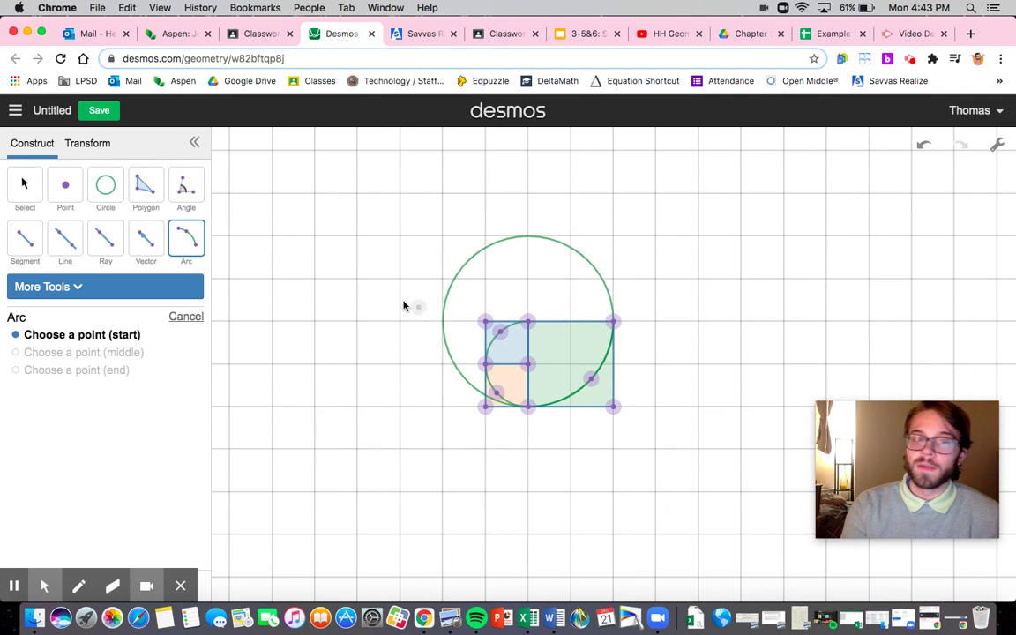
Hide the large helper circle, leaving only the new arc
{"action": "left_click", "coordinate": [24, 183]}
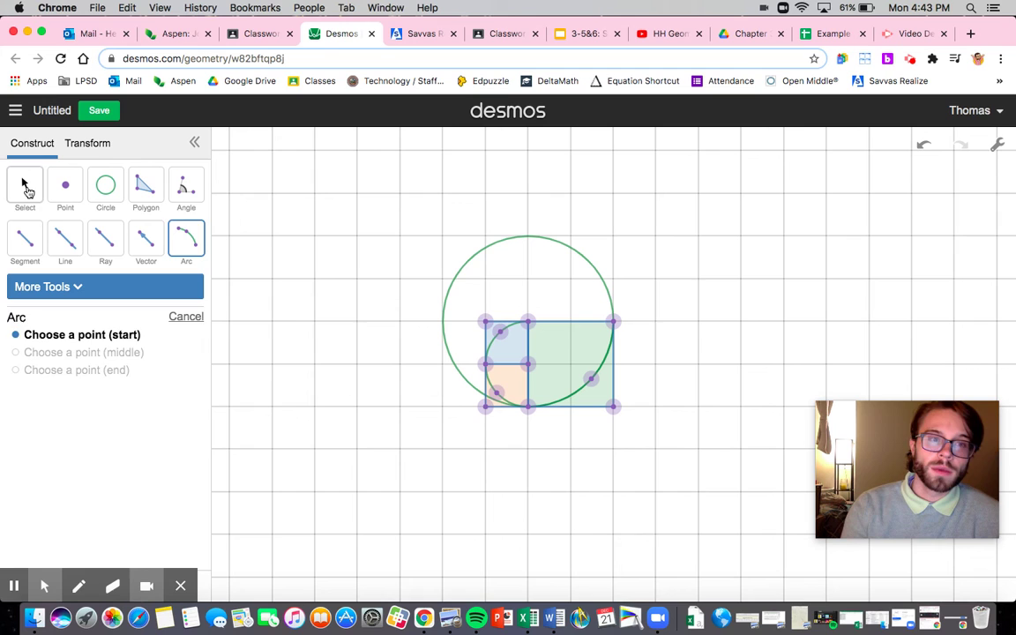
{"action": "left_click", "coordinate": [573, 253]}
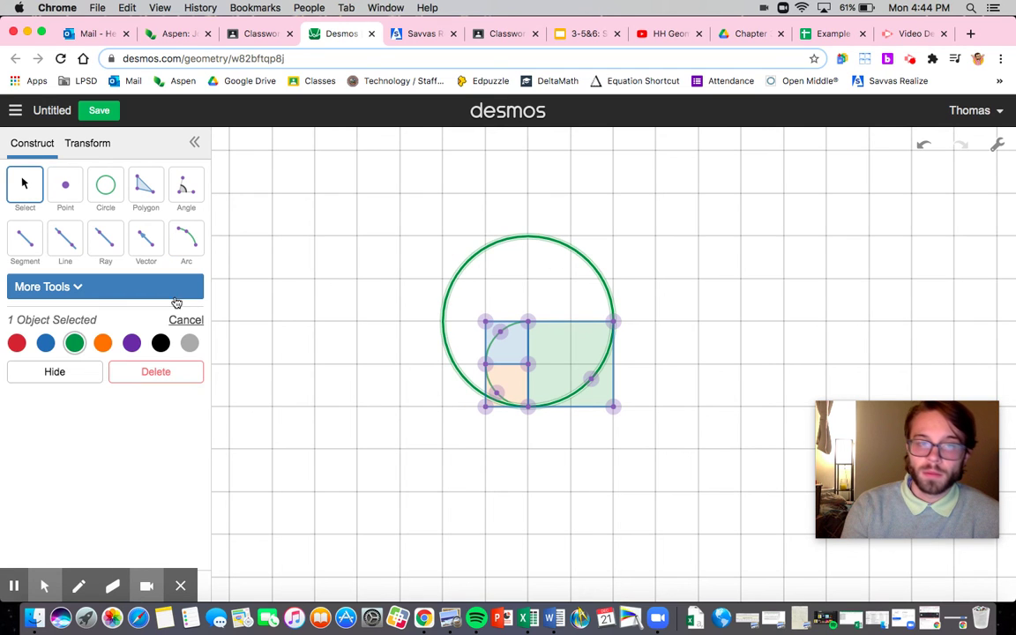
{"action": "left_click", "coordinate": [70, 374]}
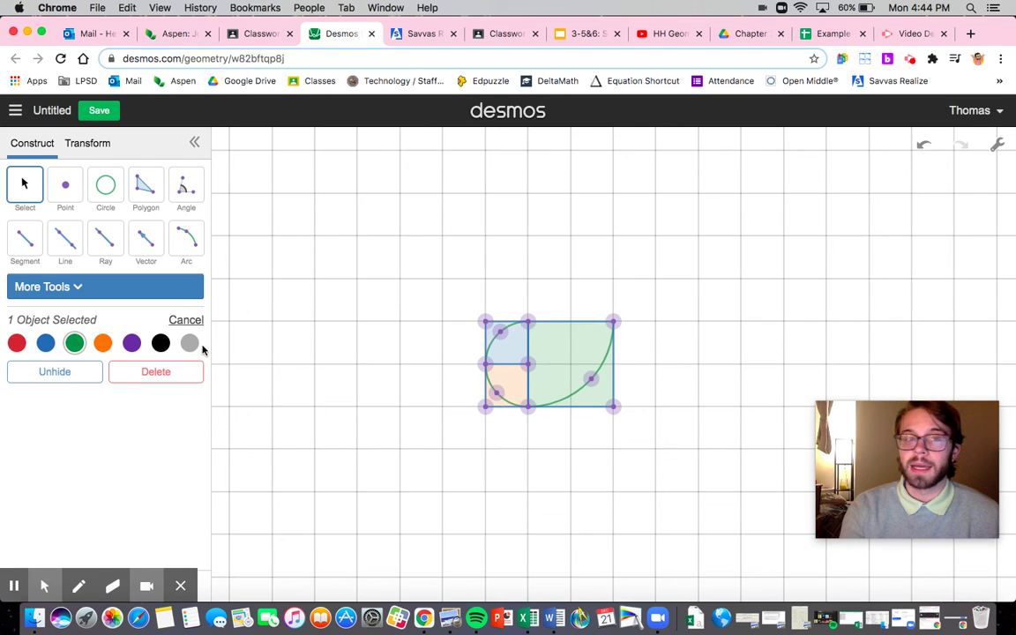
{"action": "left_click", "coordinate": [187, 193]}
Draw a 3×3 square polygon above the small squares and the green square
{"action": "left_click", "coordinate": [147, 188]}
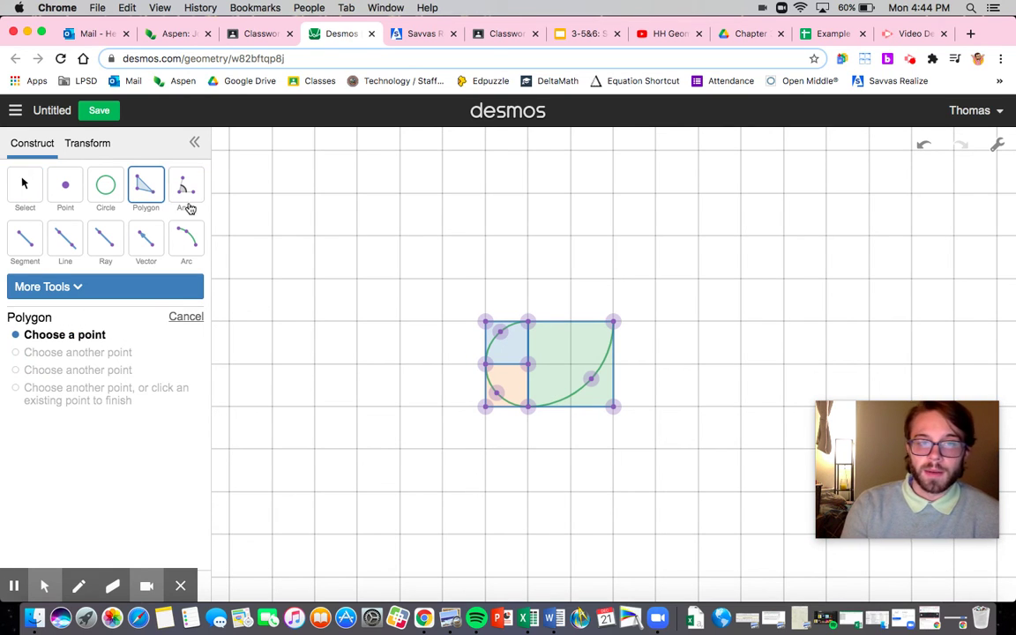
{"action": "left_click", "coordinate": [614, 323]}
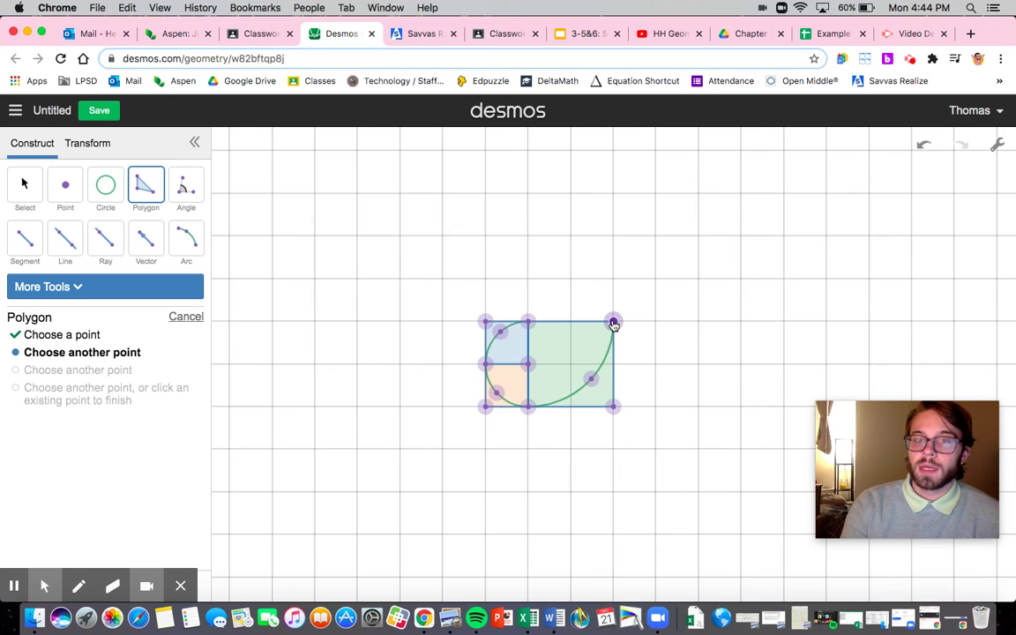
{"action": "left_click", "coordinate": [614, 194]}
{"action": "left_click", "coordinate": [485, 194]}
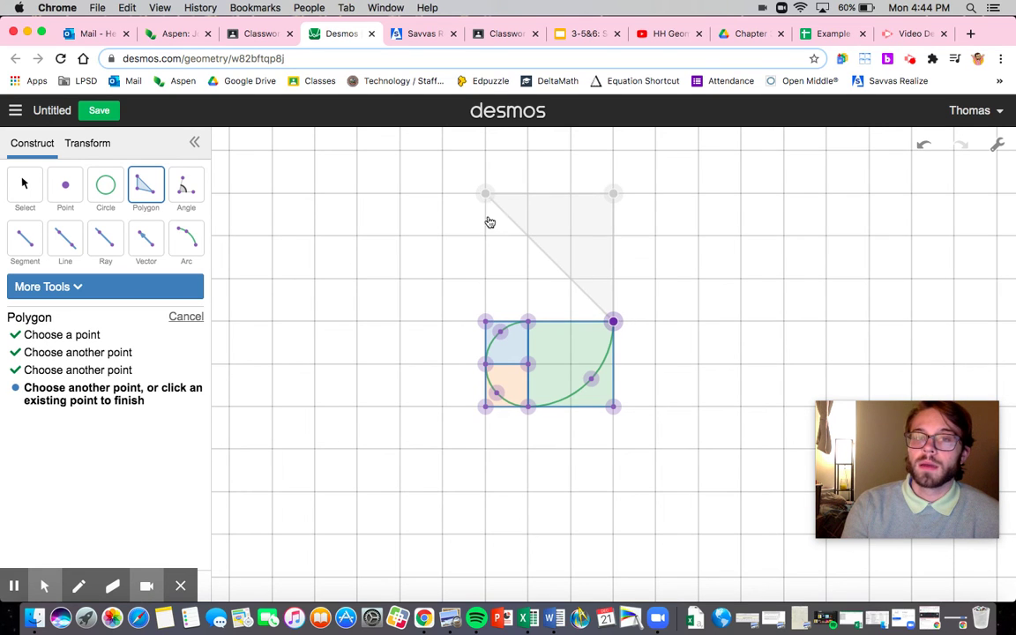
{"action": "left_click", "coordinate": [486, 322]}
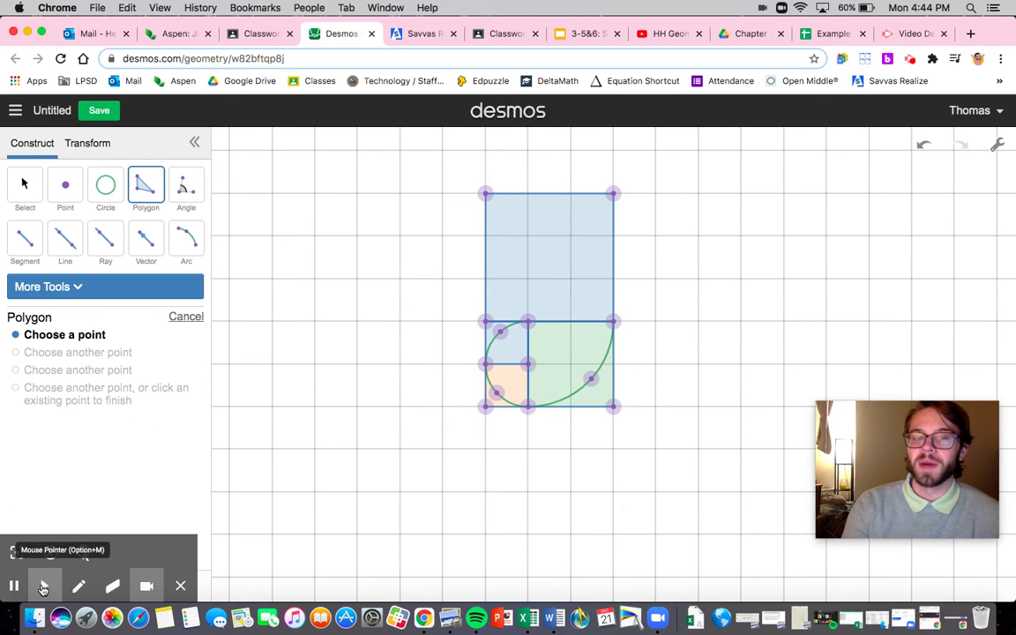
Colour the 3×3 square purple
{"action": "left_click", "coordinate": [25, 185]}
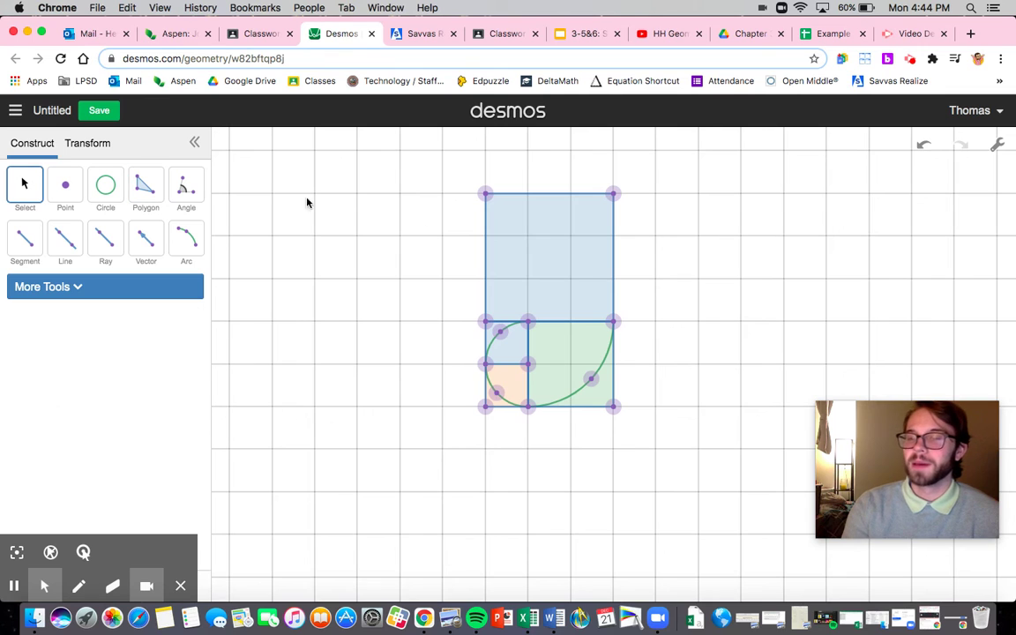
{"action": "left_click", "coordinate": [566, 272]}
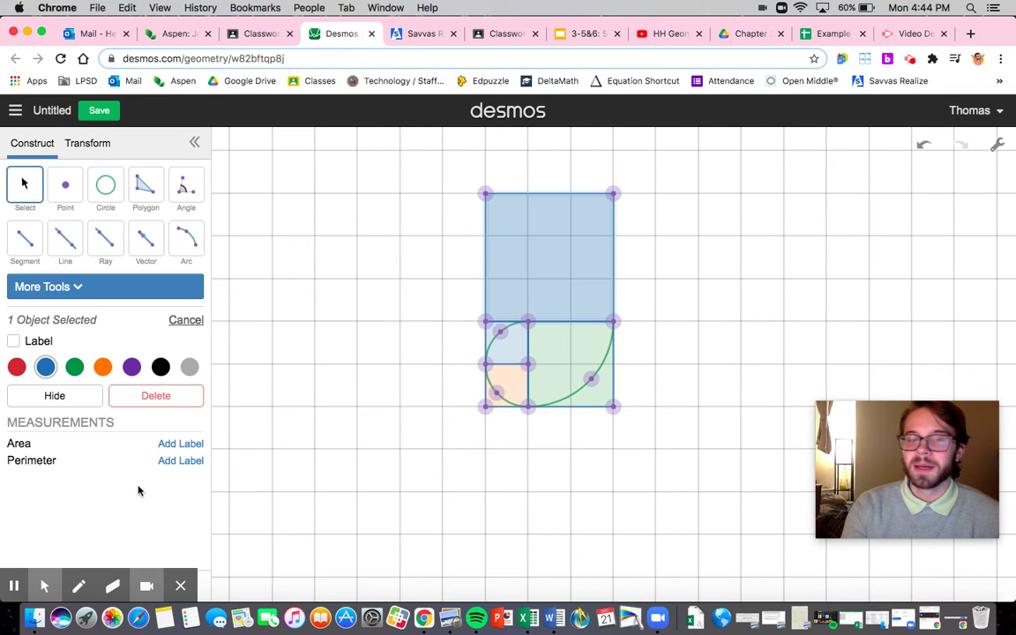
{"action": "left_click", "coordinate": [131, 367]}
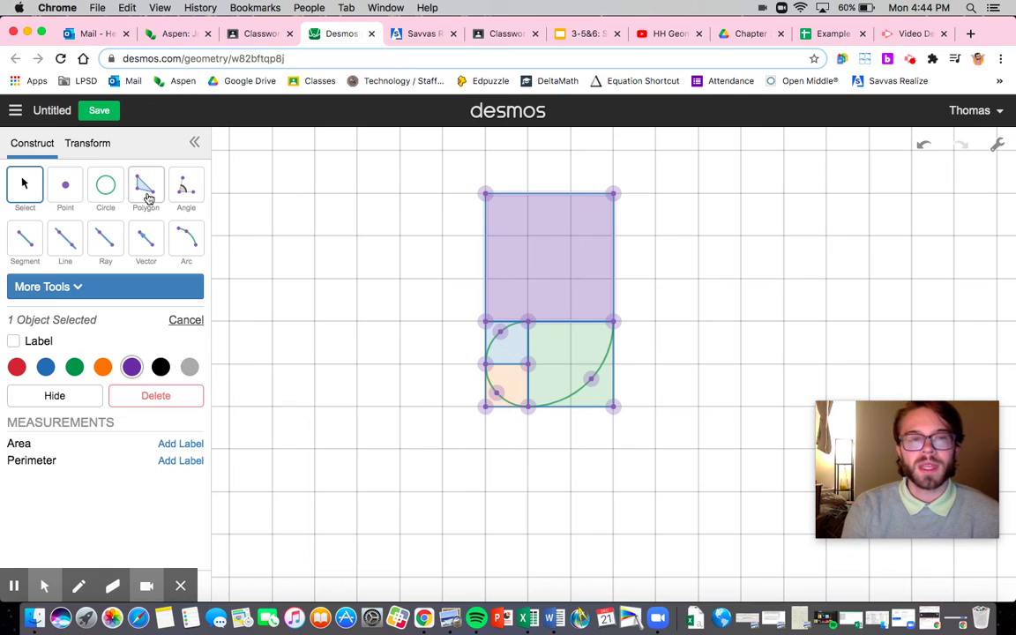
{"action": "left_click", "coordinate": [104, 189]}
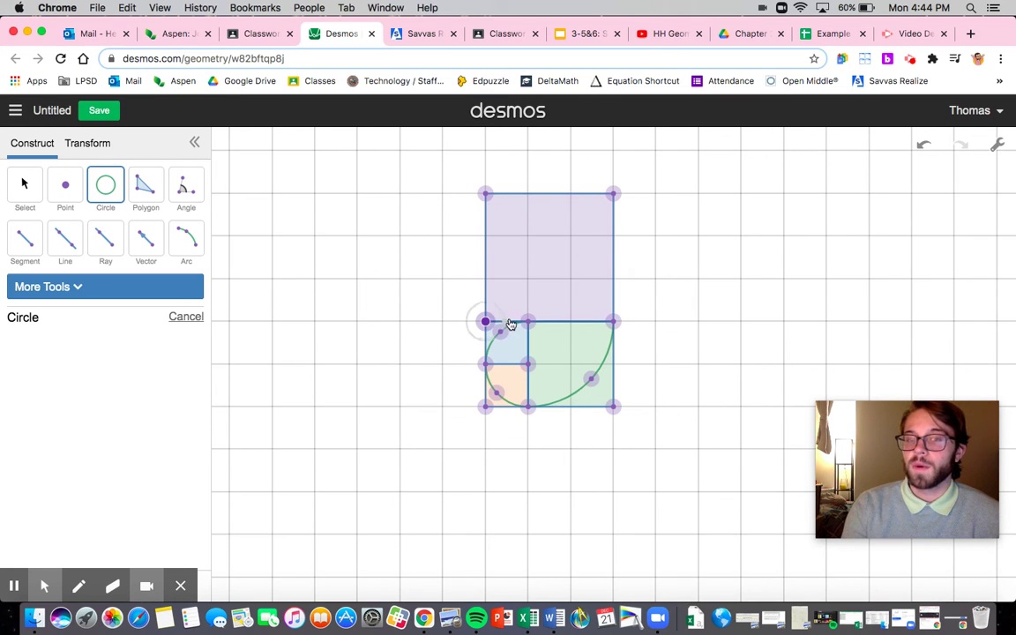
Draw a guide circle and an arc across the purple square, then delete the misplaced circle
{"action": "left_click", "coordinate": [613, 321]}
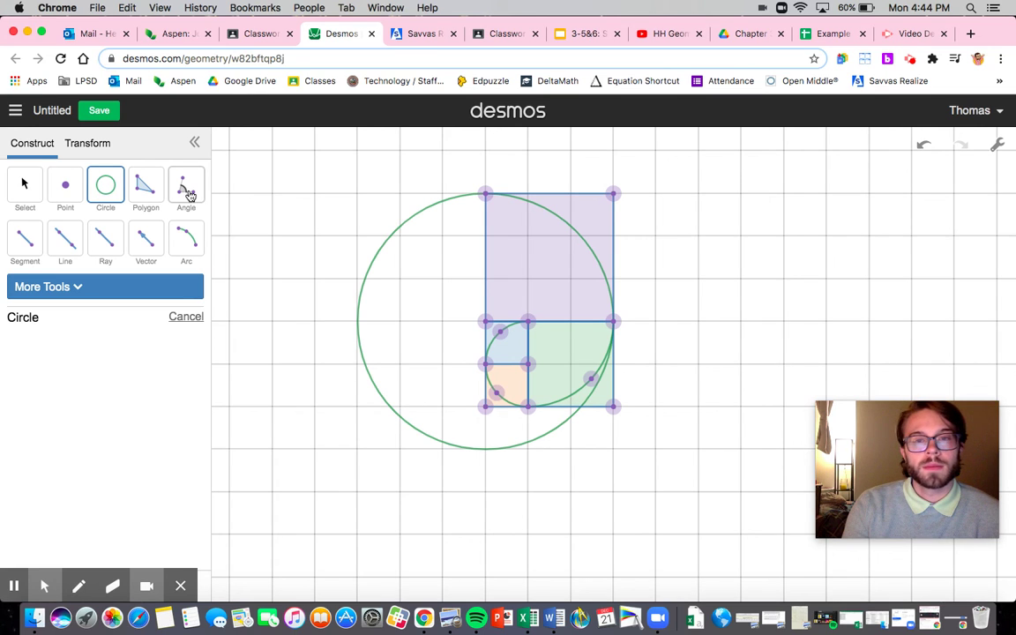
{"action": "left_click", "coordinate": [184, 238]}
{"action": "left_click", "coordinate": [615, 323]}
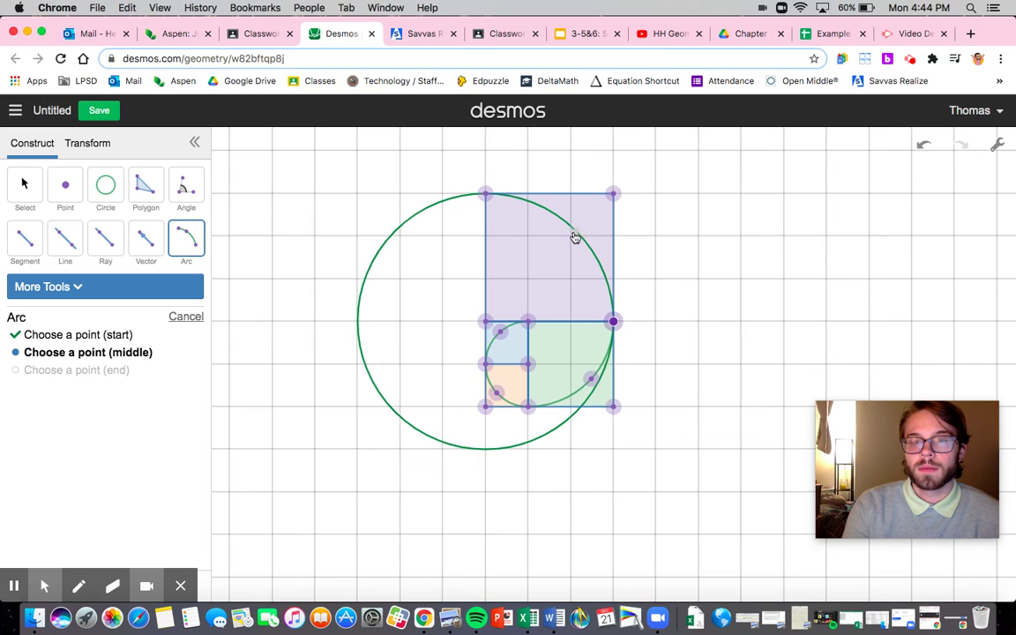
{"action": "left_click", "coordinate": [575, 232]}
{"action": "left_click", "coordinate": [488, 194]}
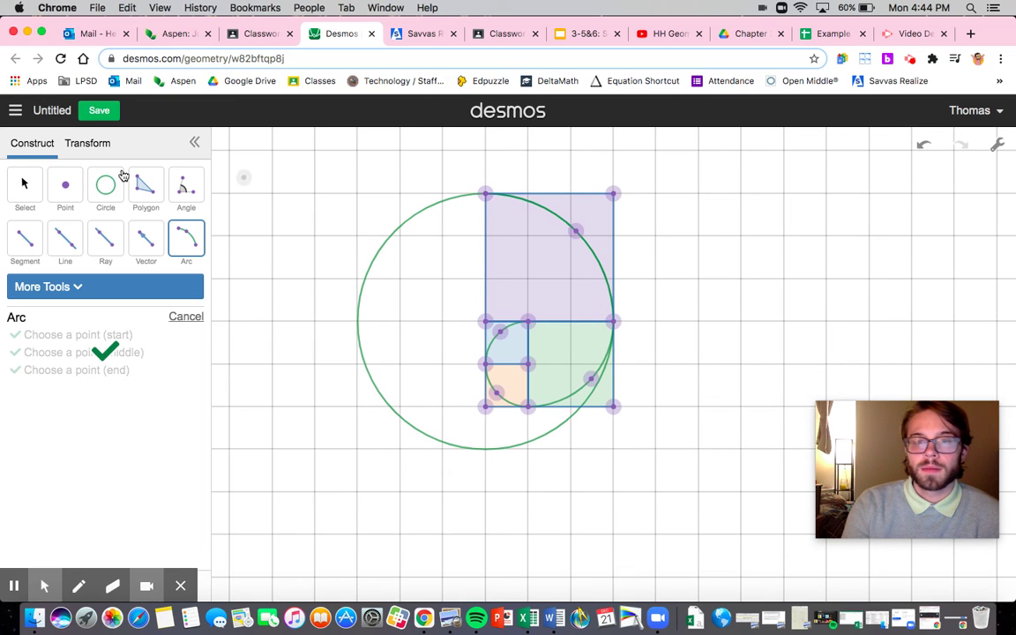
{"action": "left_click", "coordinate": [25, 185]}
{"action": "left_click", "coordinate": [414, 220]}
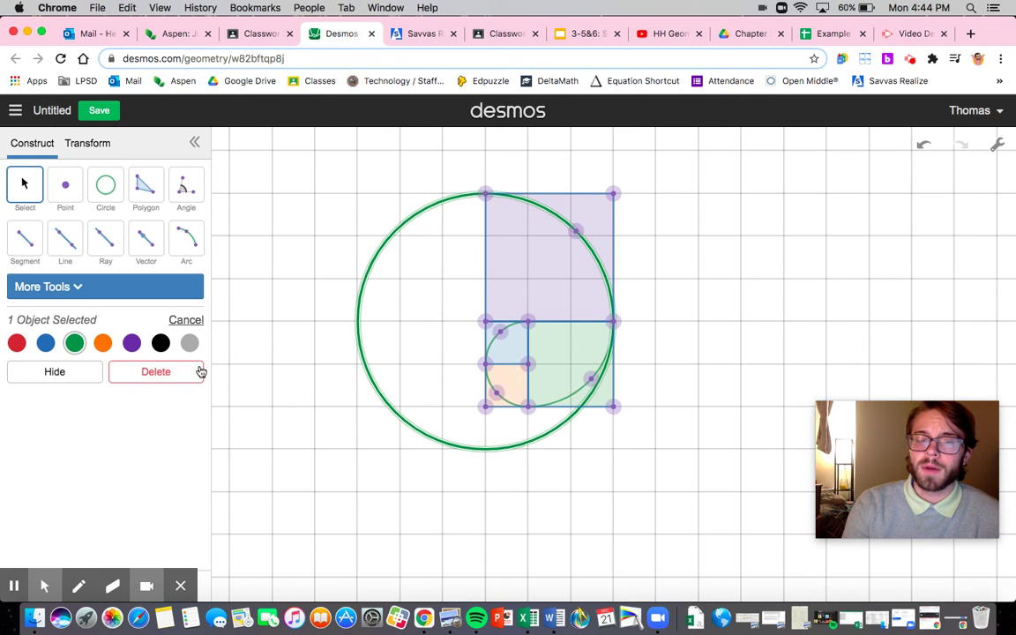
{"action": "left_click", "coordinate": [158, 371]}
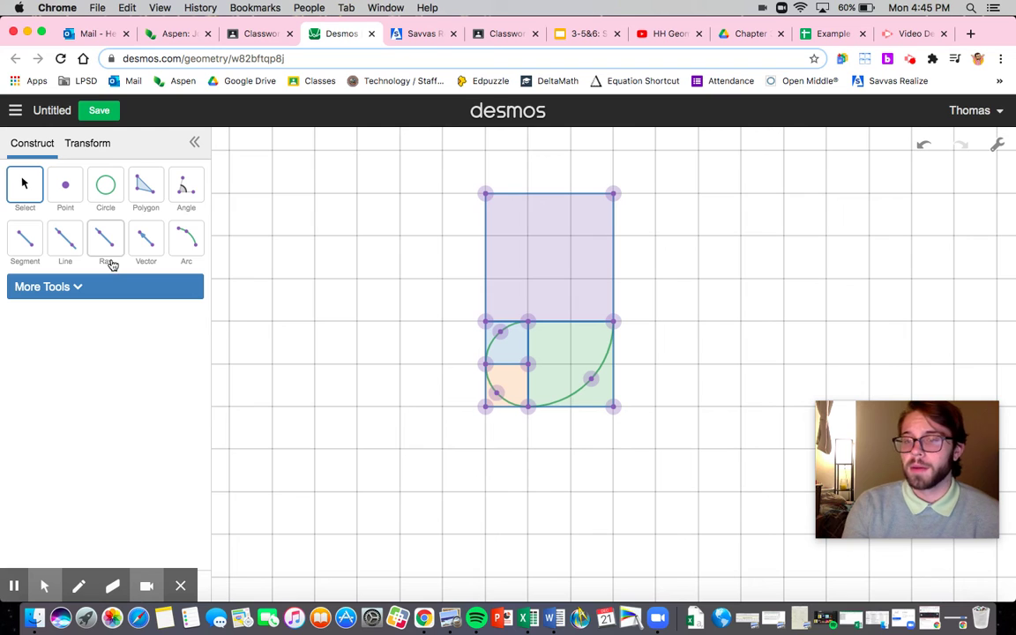
Redraw the circle centred on the purple square's lower-left corner, arc to its top-left corner, then hide it
{"action": "left_click", "coordinate": [105, 186]}
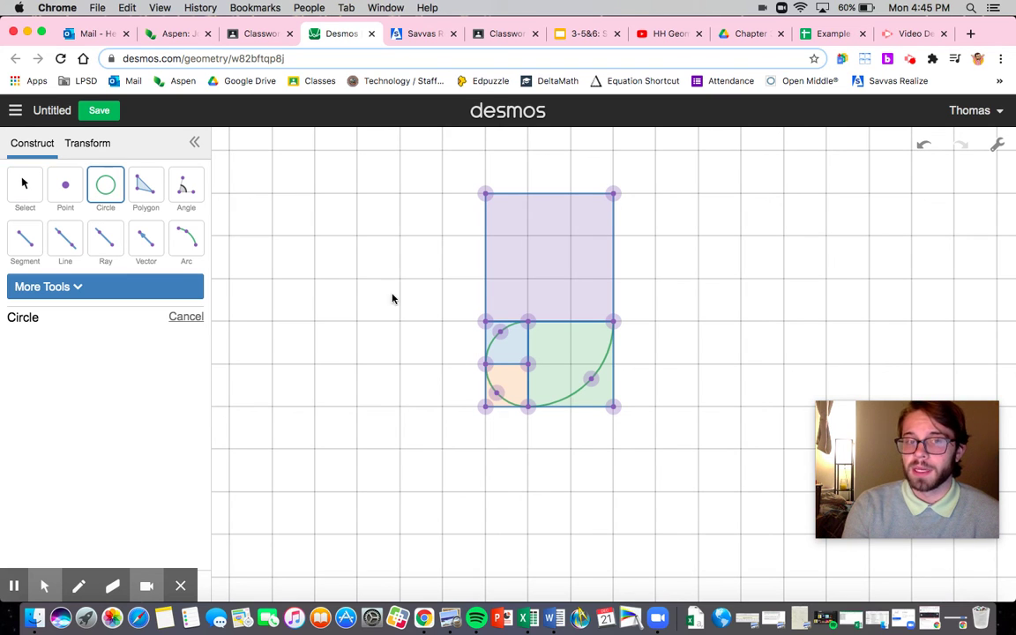
{"action": "left_click", "coordinate": [485, 323]}
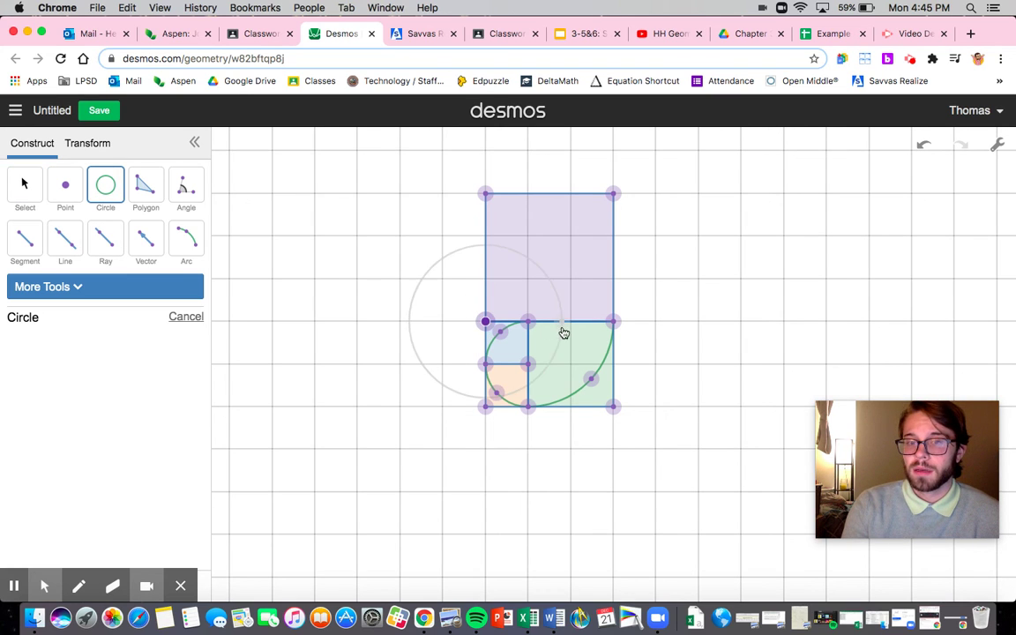
{"action": "left_click", "coordinate": [615, 325]}
{"action": "left_click", "coordinate": [183, 236]}
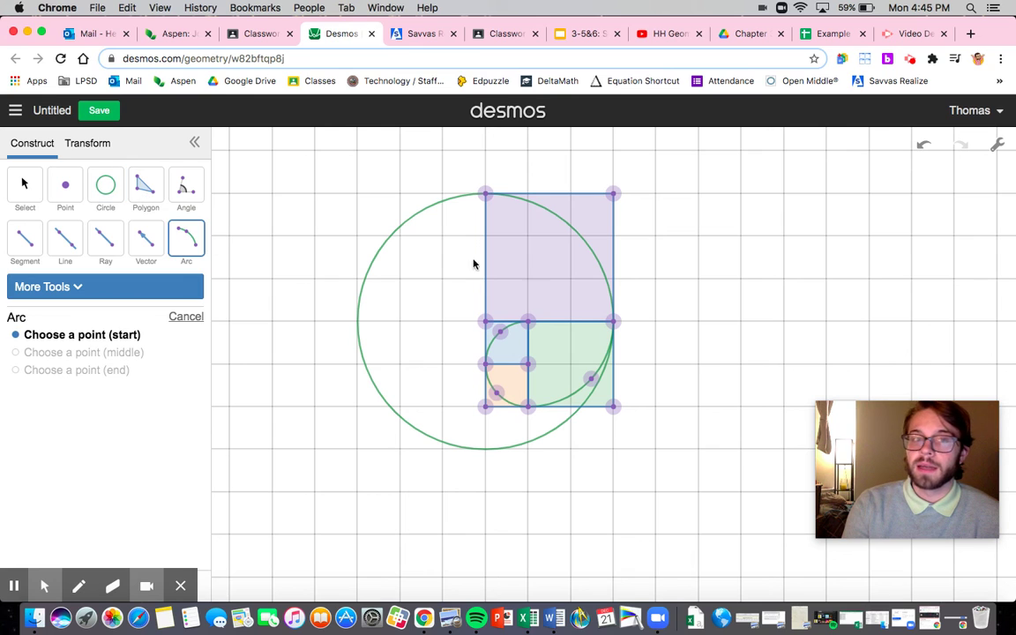
{"action": "left_click", "coordinate": [614, 323]}
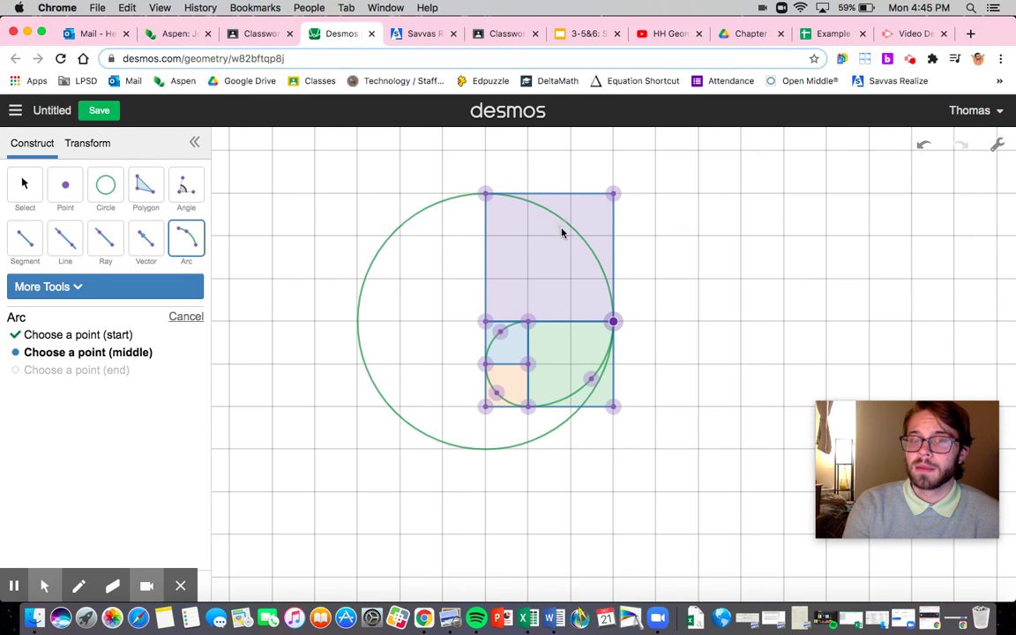
{"action": "left_click", "coordinate": [572, 227]}
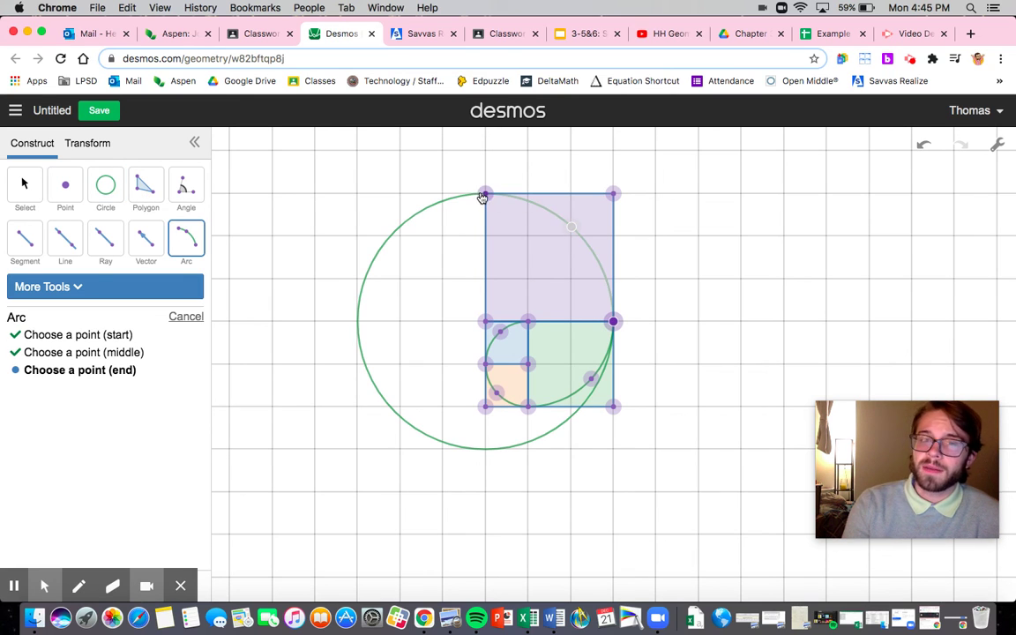
{"action": "left_click", "coordinate": [484, 195]}
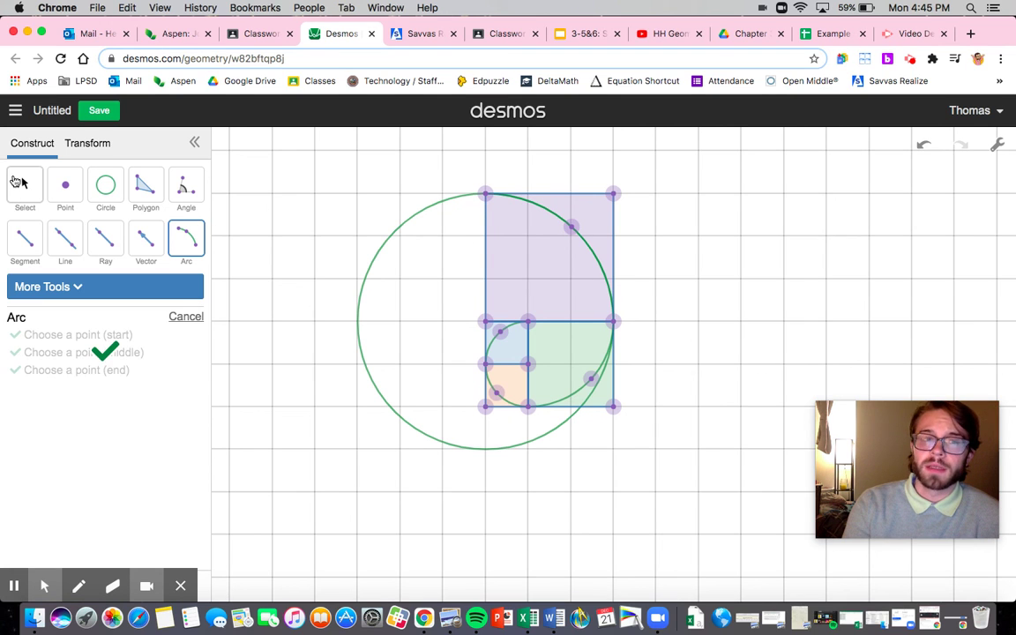
{"action": "left_click", "coordinate": [19, 182]}
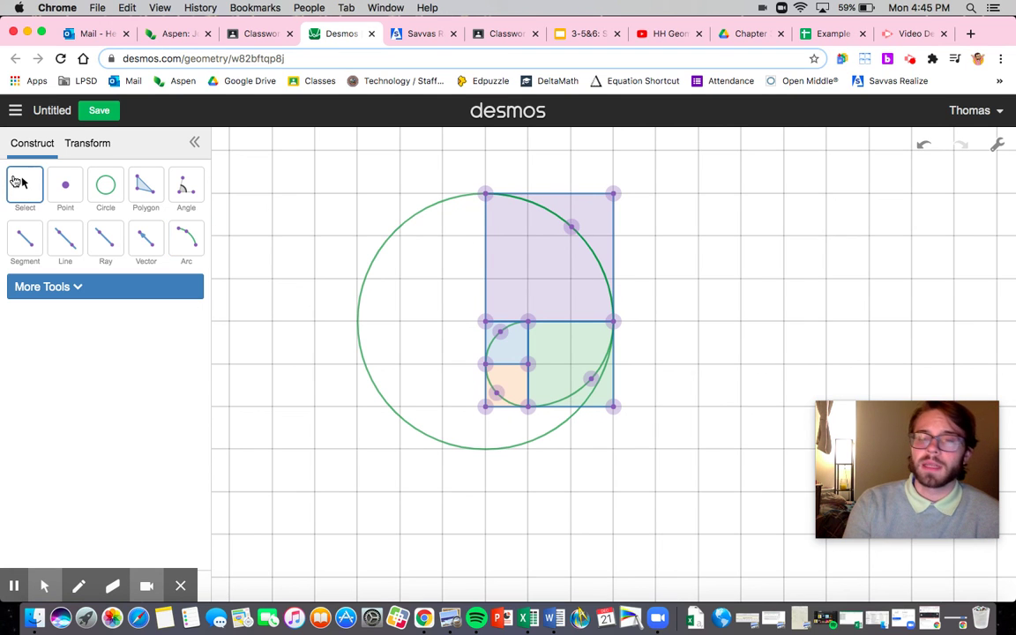
{"action": "left_click", "coordinate": [375, 261]}
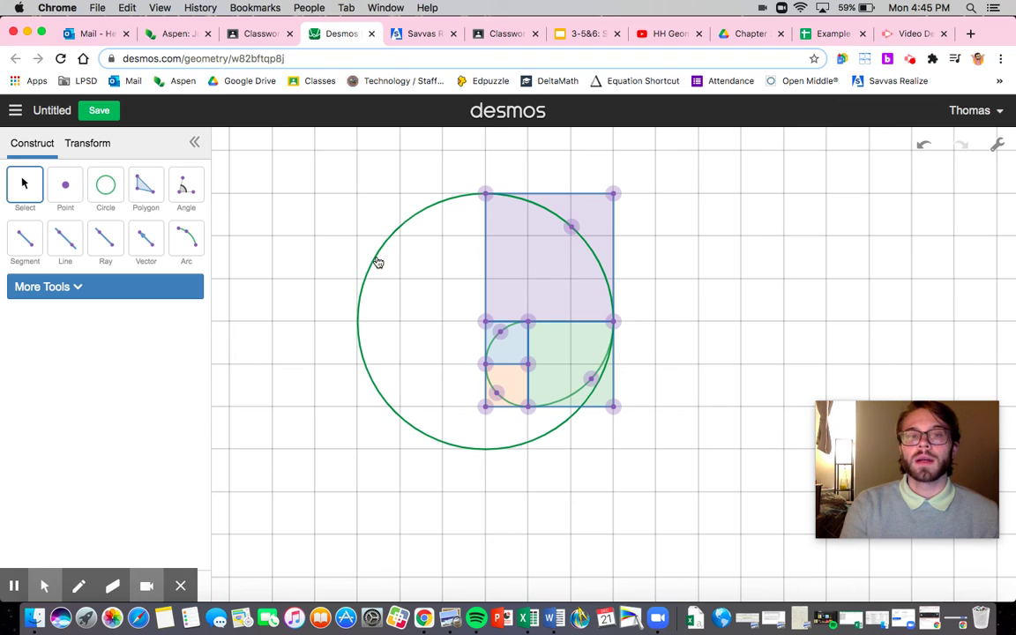
{"action": "left_click", "coordinate": [85, 378]}
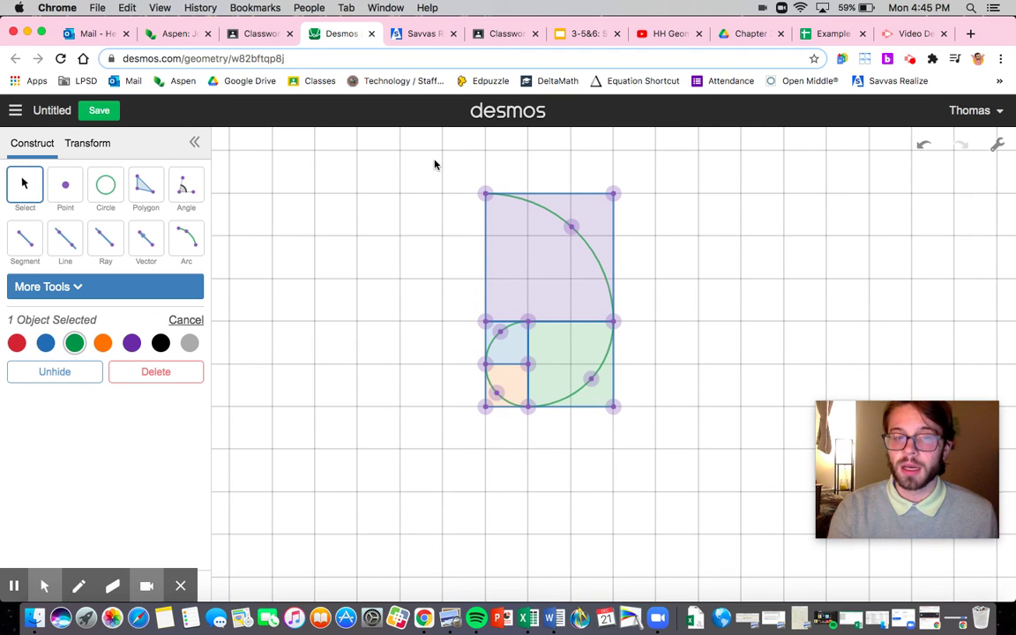
Box-select all 37 objects of the spiral figure and drag them to the right side of the grid
{"action": "left_click_drag", "start_coordinate": [431, 158], "coordinate": [665, 448]}
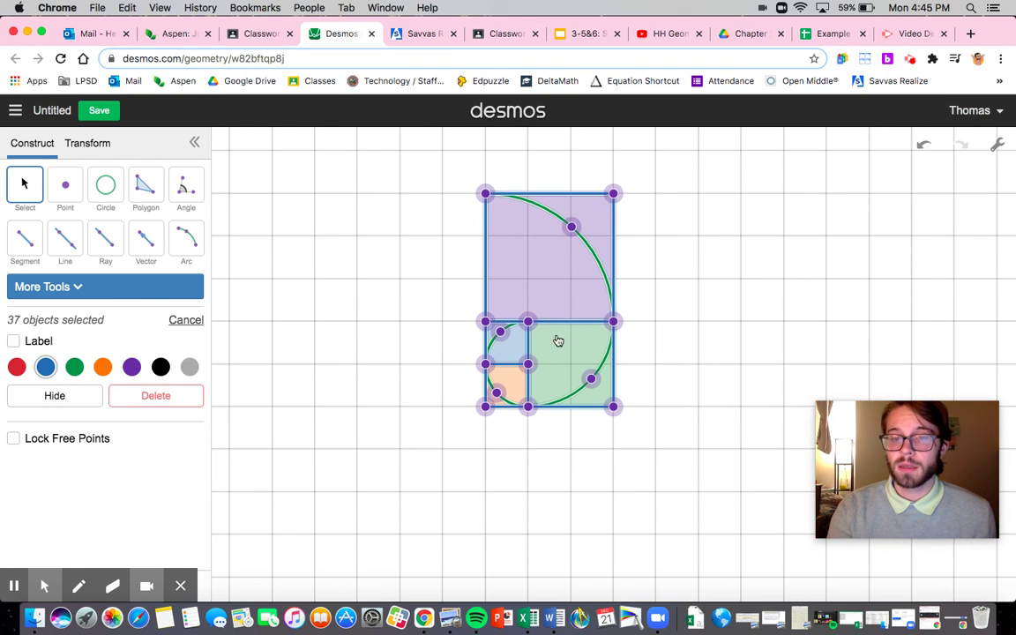
{"action": "left_click_drag", "start_coordinate": [558, 340], "coordinate": [854, 339]}
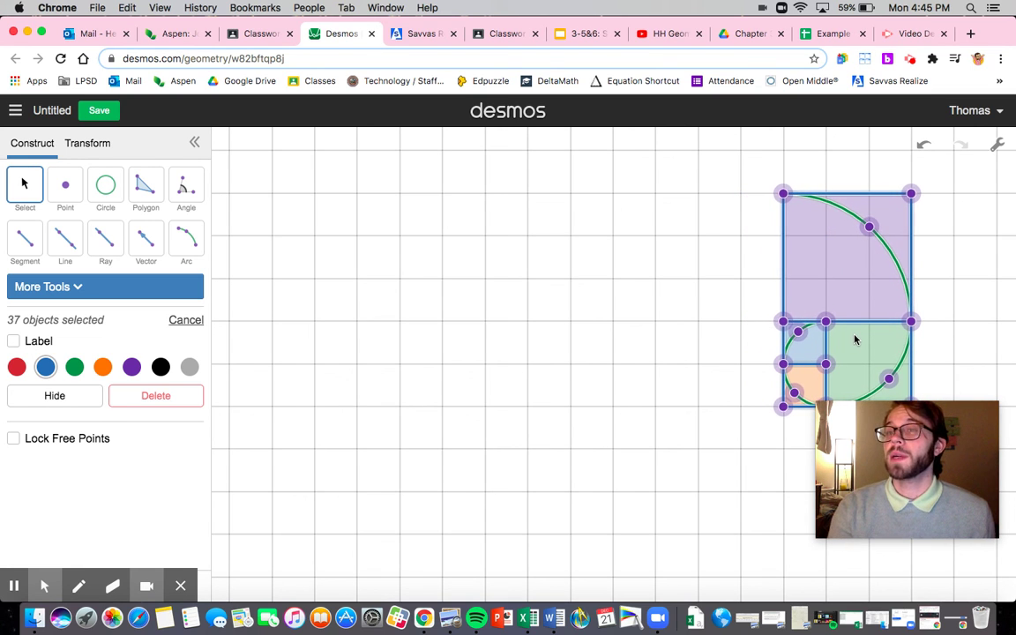
{"action": "left_click_drag", "start_coordinate": [901, 482], "coordinate": [561, 500]}
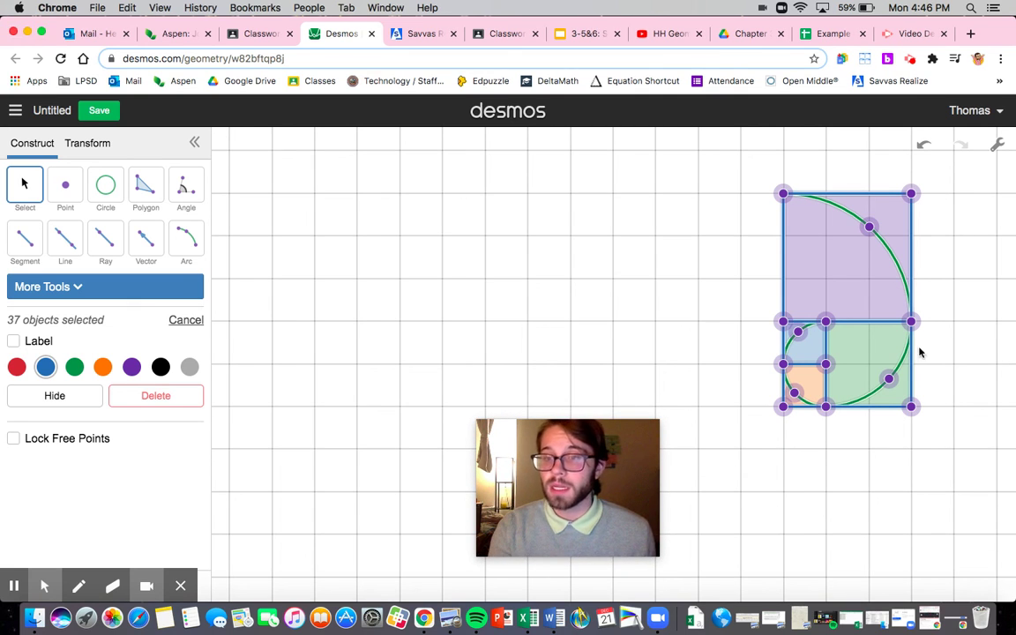
{"action": "left_click", "coordinate": [944, 225]}
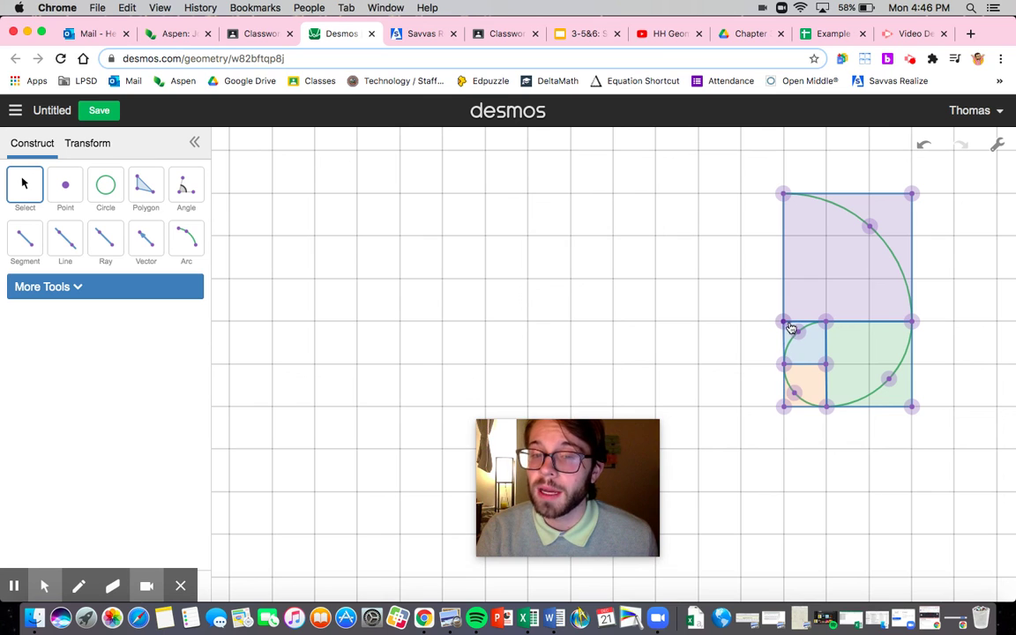
{"action": "left_click_drag", "start_coordinate": [790, 328], "coordinate": [789, 326]}
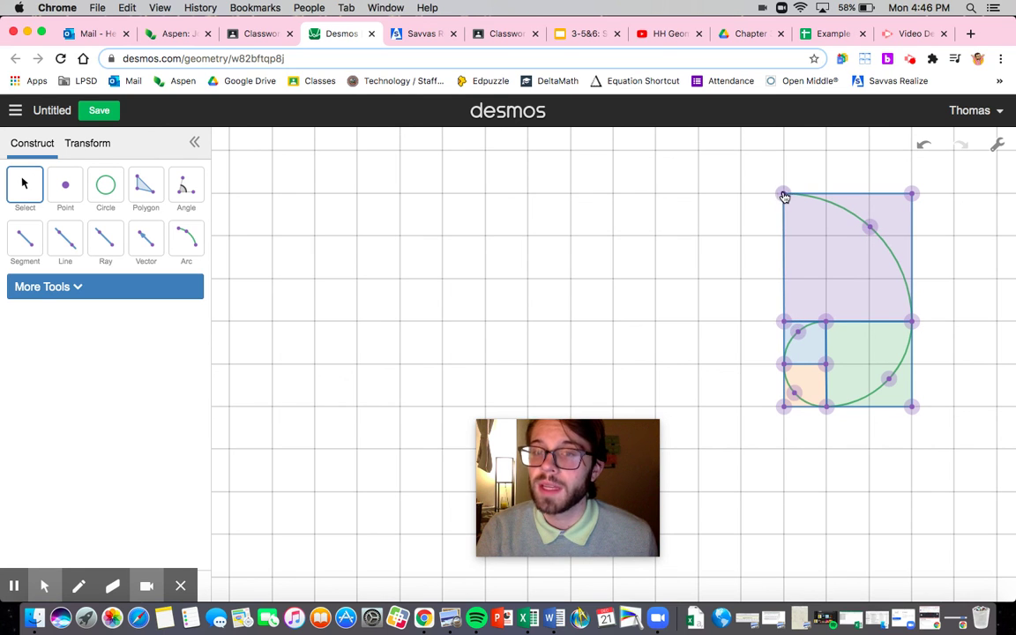